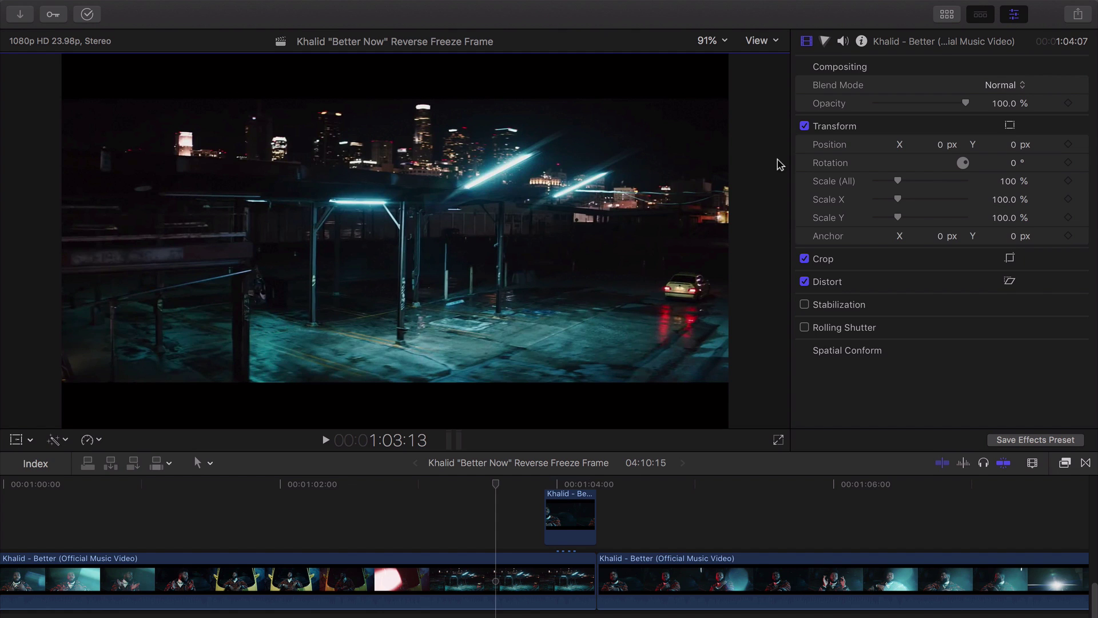
# - Scrub the timeline to about 1:04:01, where the masked Khalid copy appears over the rooftop shot
pyautogui.moveTo(478, 485); pyautogui.dragTo(528, 485)
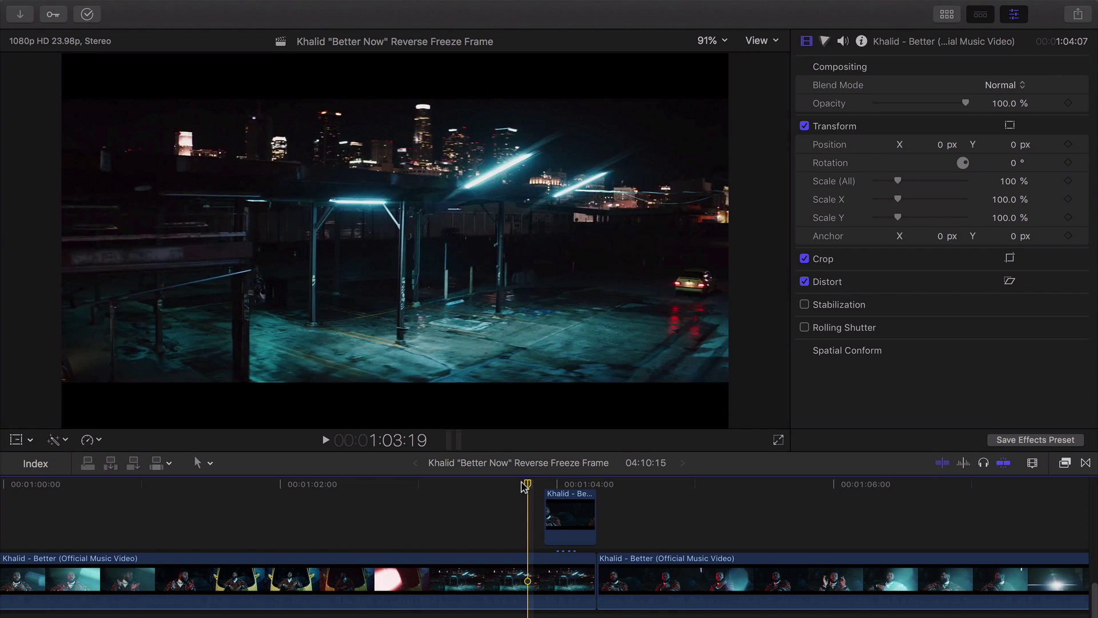
pyautogui.moveTo(529, 485); pyautogui.dragTo(568, 492)
# - Inspect the masked copy's effects, then undo and redo to compare the directional-blur and Bad TV versions
pyautogui.click(568, 492)
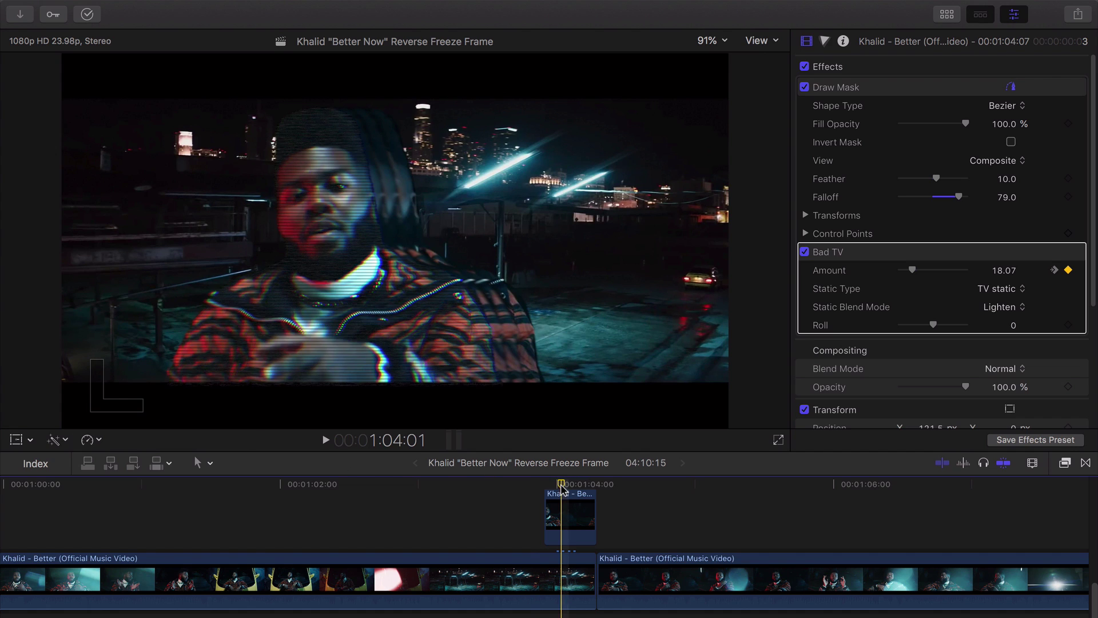
pyautogui.moveTo(554, 484); pyautogui.dragTo(579, 487)
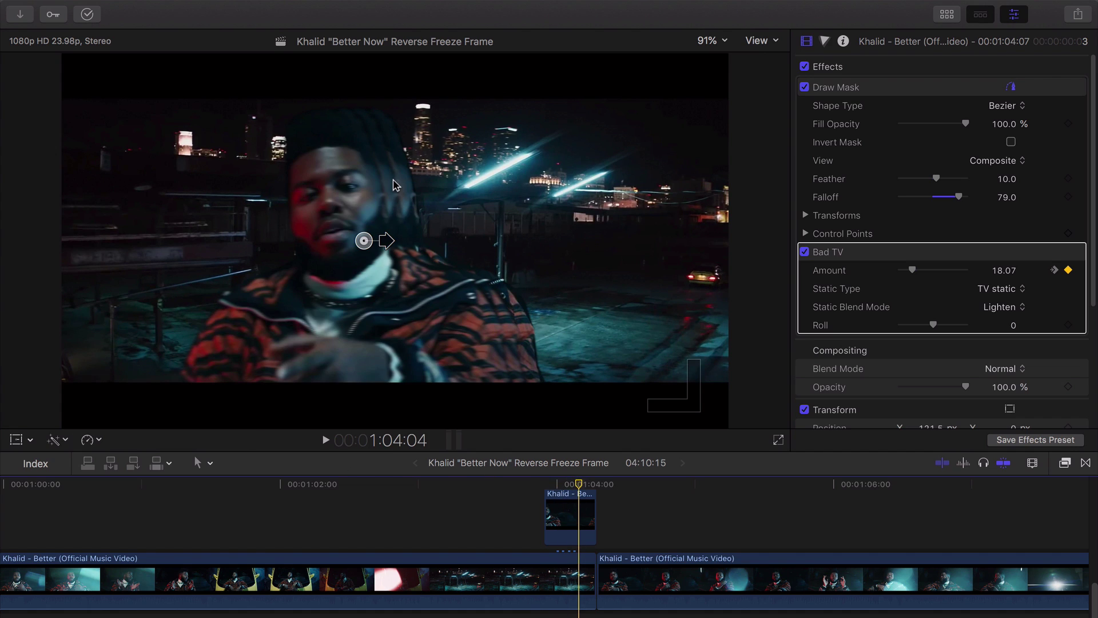
pyautogui.press('super+z')
pyautogui.moveTo(553, 485); pyautogui.dragTo(643, 492)
pyautogui.press('super+shift+z')
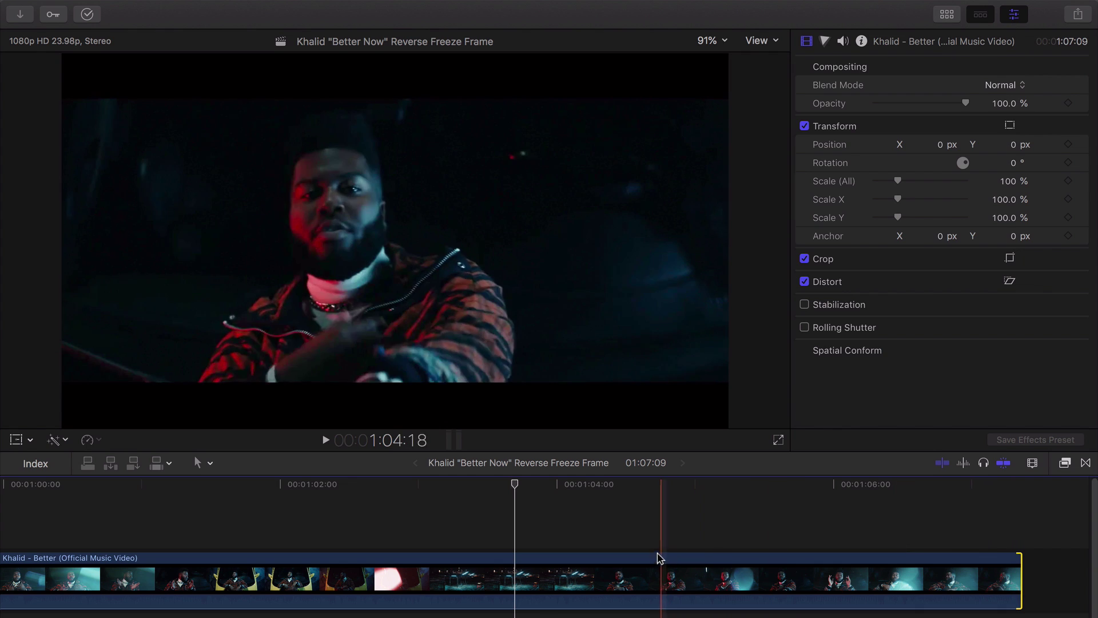
# - Select the full music-video clip and scrub to the shot change near 1:04:00
pyautogui.click(601, 578)
pyautogui.hscroll(3, 865, 569)
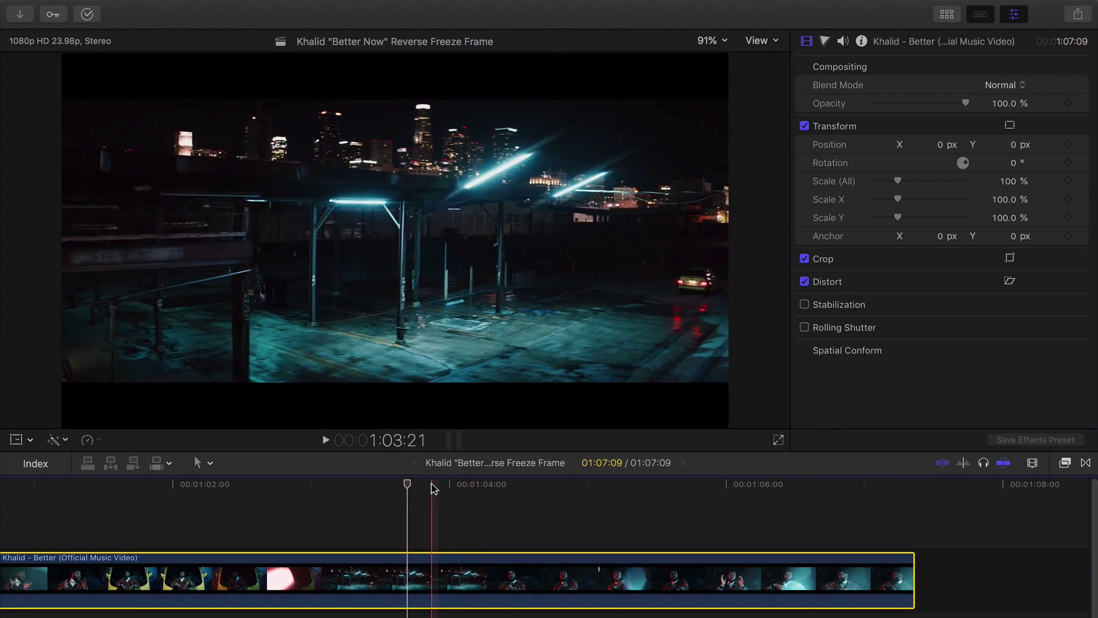
pyautogui.moveTo(438, 486); pyautogui.dragTo(380, 485)
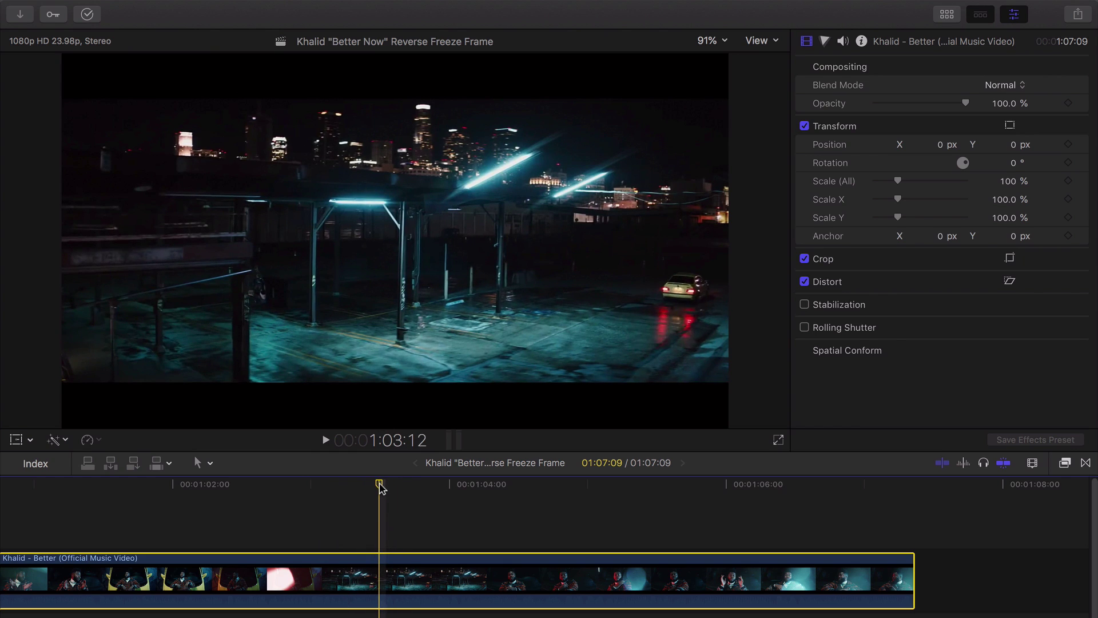
pyautogui.moveTo(381, 486); pyautogui.dragTo(486, 486)
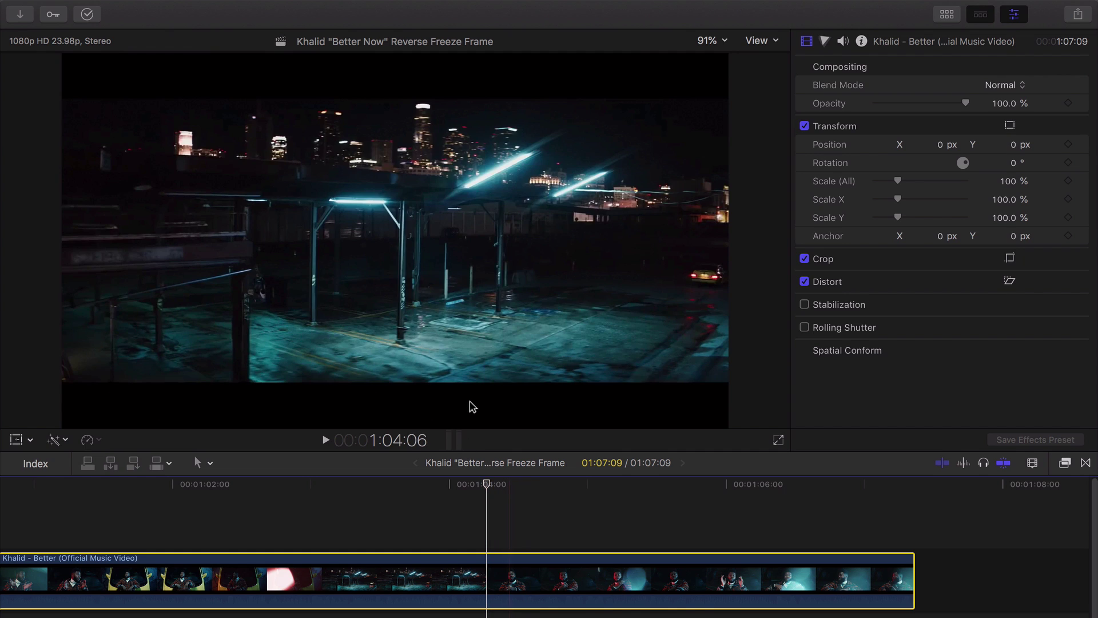
# - Step frame by frame across the cut to land on the first close-up frame at 1:04:07
pyautogui.press('Right')
pyautogui.press('Left')
pyautogui.press('Right')
pyautogui.press('Left')
pyautogui.press('Right')
pyautogui.press('Left')
pyautogui.press('Right')
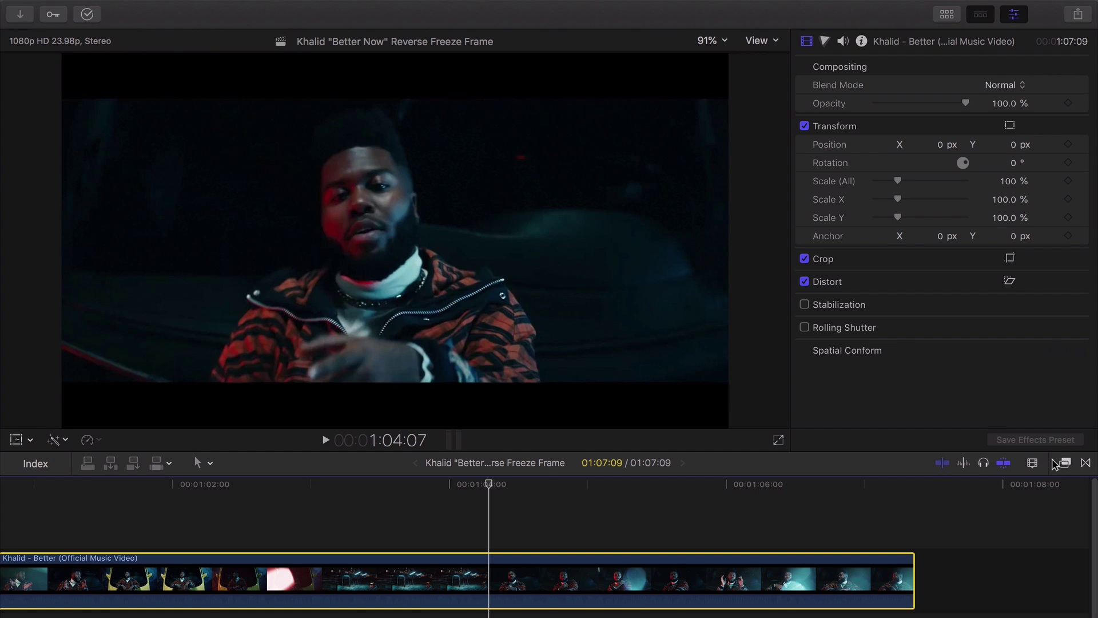
# - Add a freeze frame at 1:04:07 from the Edit menu and scrub through the new four-second clip
pyautogui.click(162, 8)
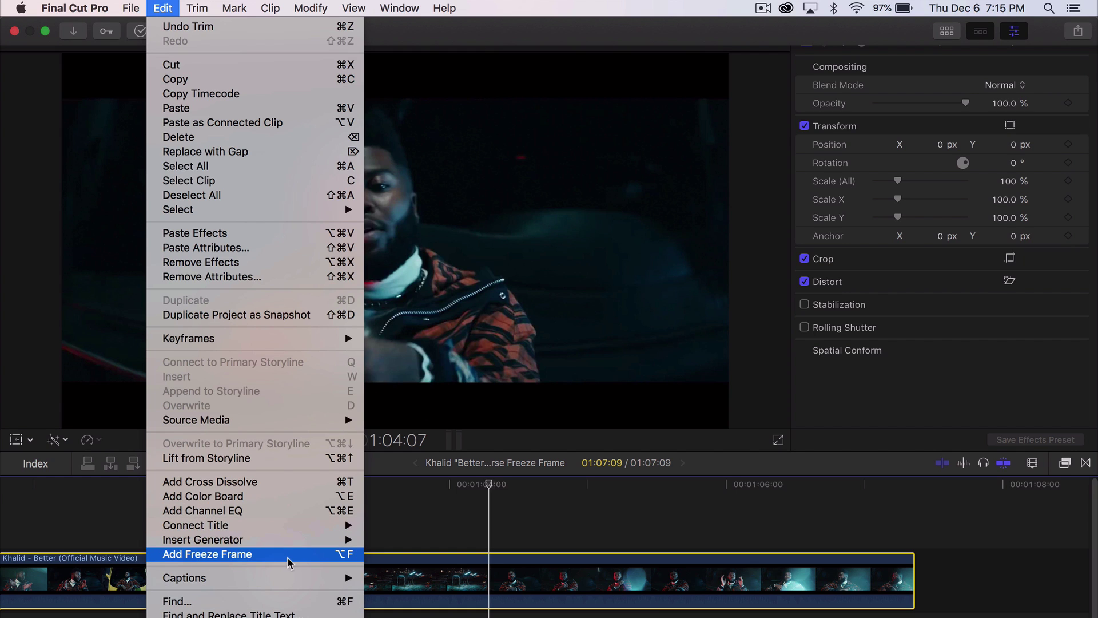
pyautogui.click(323, 555)
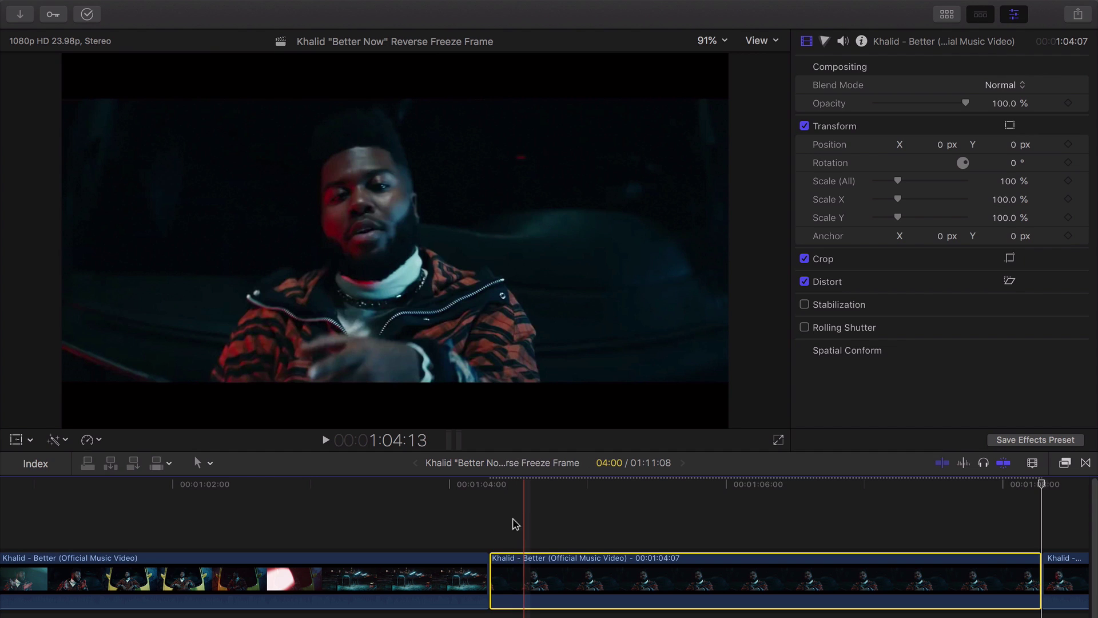
pyautogui.moveTo(575, 484); pyautogui.dragTo(680, 485)
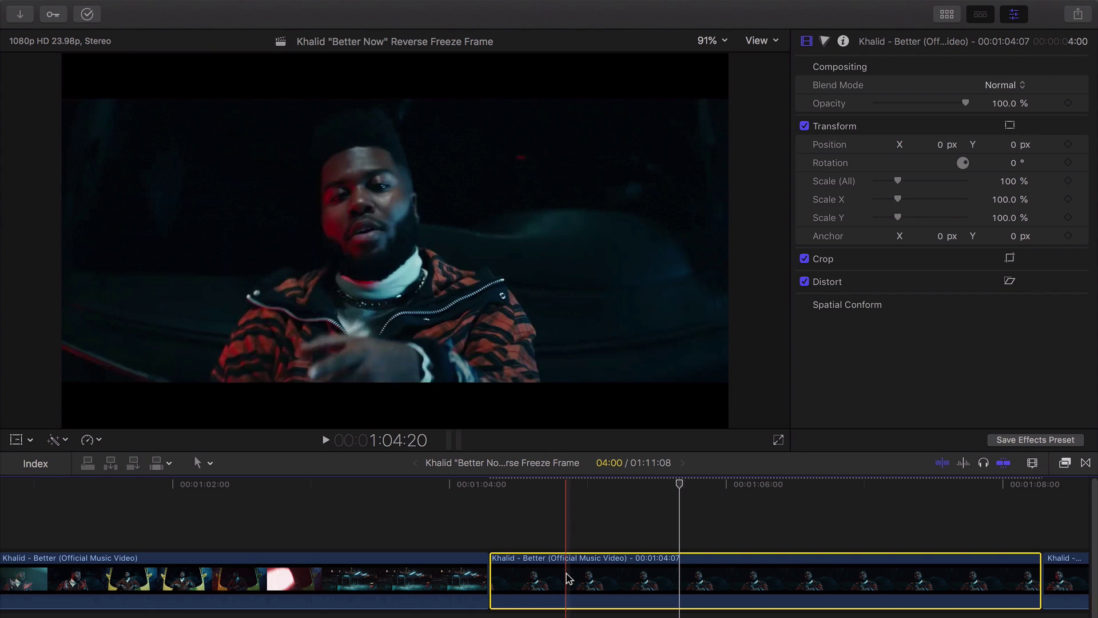
pyautogui.click(689, 487)
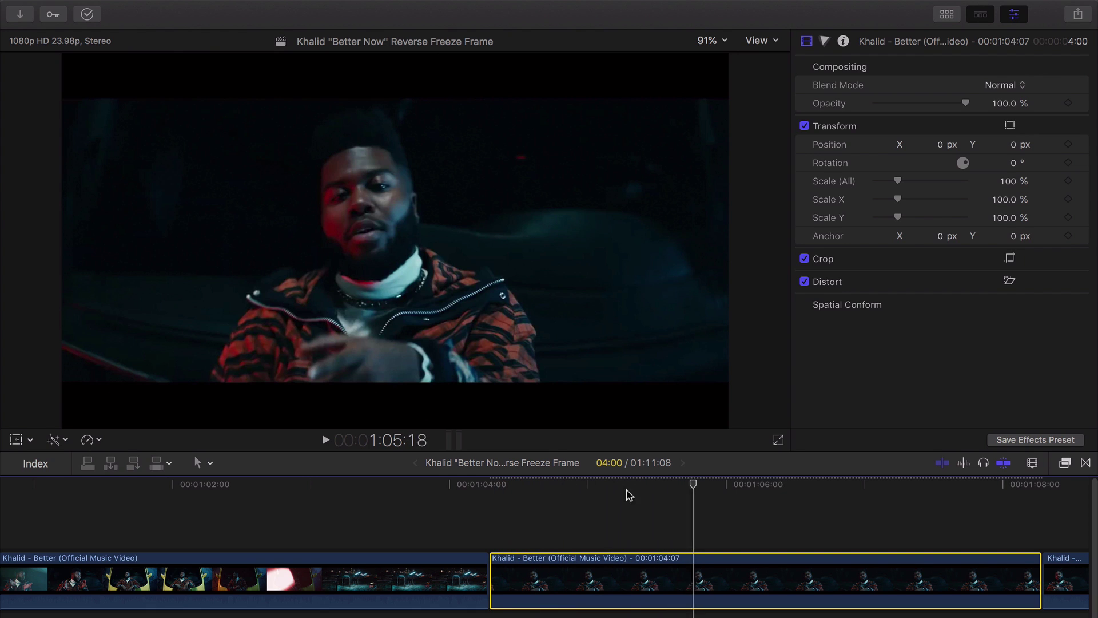
pyautogui.moveTo(645, 496); pyautogui.dragTo(449, 495)
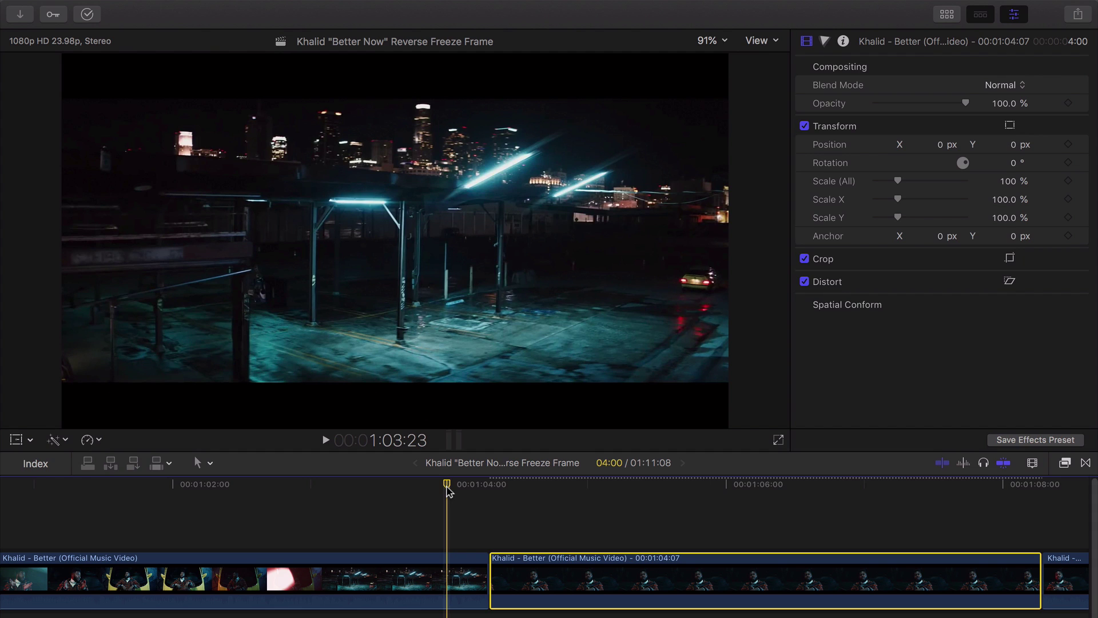
pyautogui.click(585, 485)
# - Lift the Khalid freeze frame into a connected lane, slide it to start at 1:03:21, and zoom in
pyautogui.moveTo(529, 572); pyautogui.dragTo(503, 522)
pyautogui.click(509, 569)
pyautogui.click(494, 484)
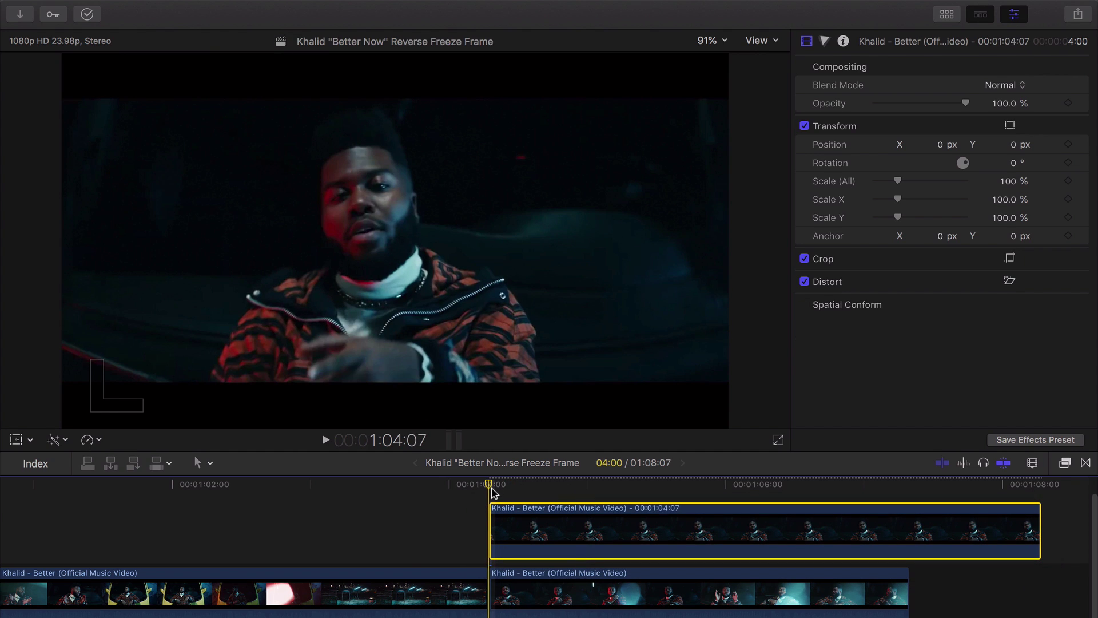
pyautogui.press('Left')
pyautogui.press('Left')
pyautogui.press('Left')
pyautogui.press('Left')
pyautogui.press('Left')
pyautogui.press('Left')
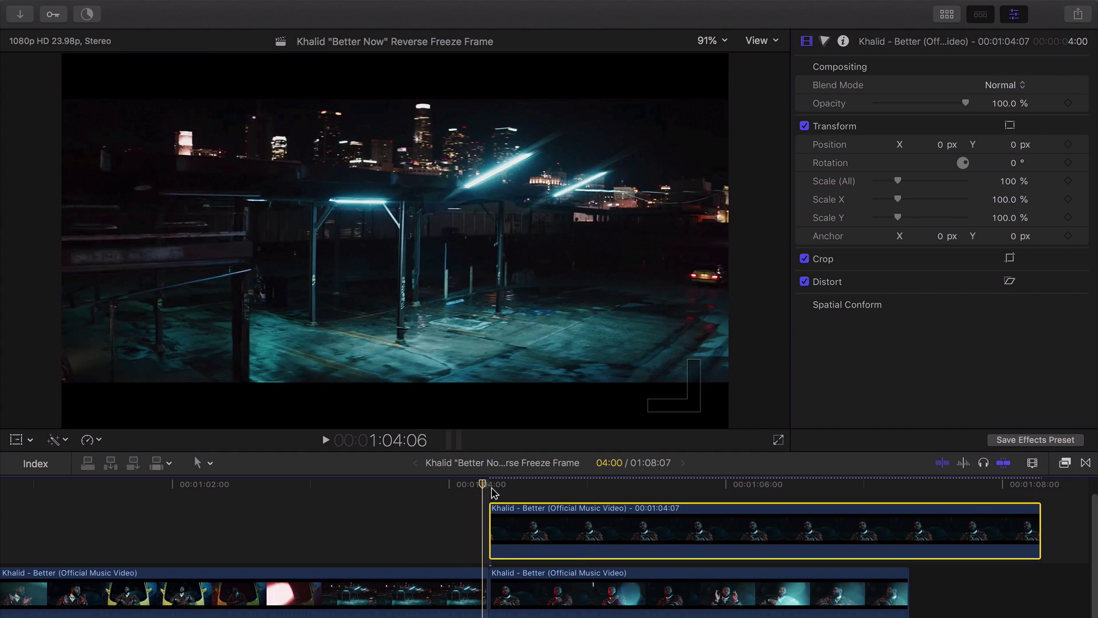
pyautogui.press('Left')
pyautogui.press('Left')
pyautogui.press('Left')
pyautogui.press('Left')
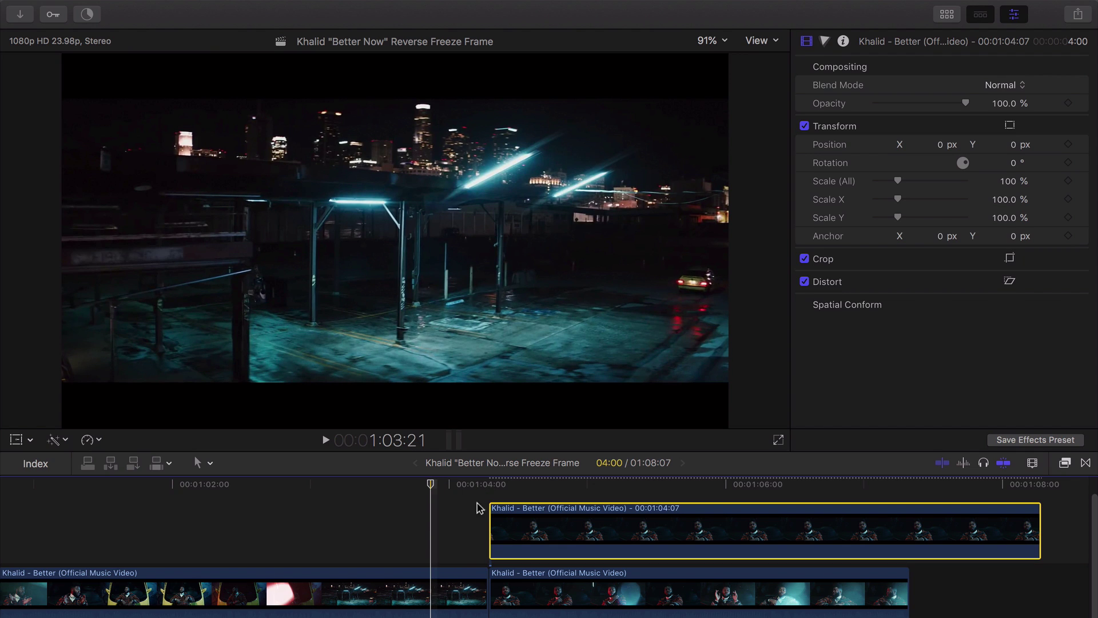
pyautogui.moveTo(510, 523); pyautogui.dragTo(457, 522)
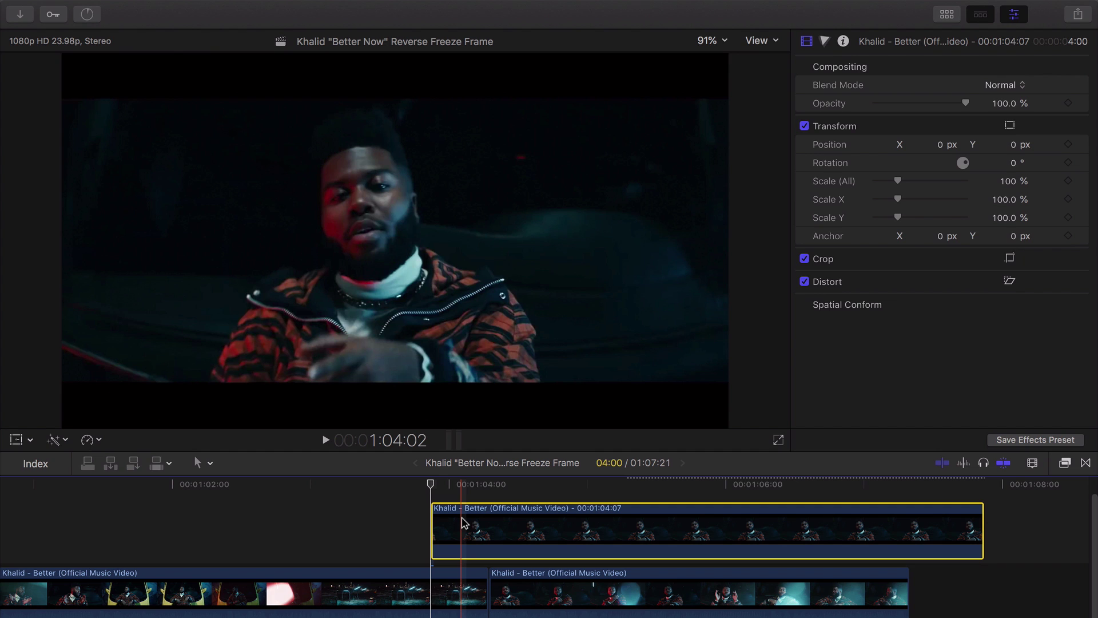
pyautogui.press('super+equal')
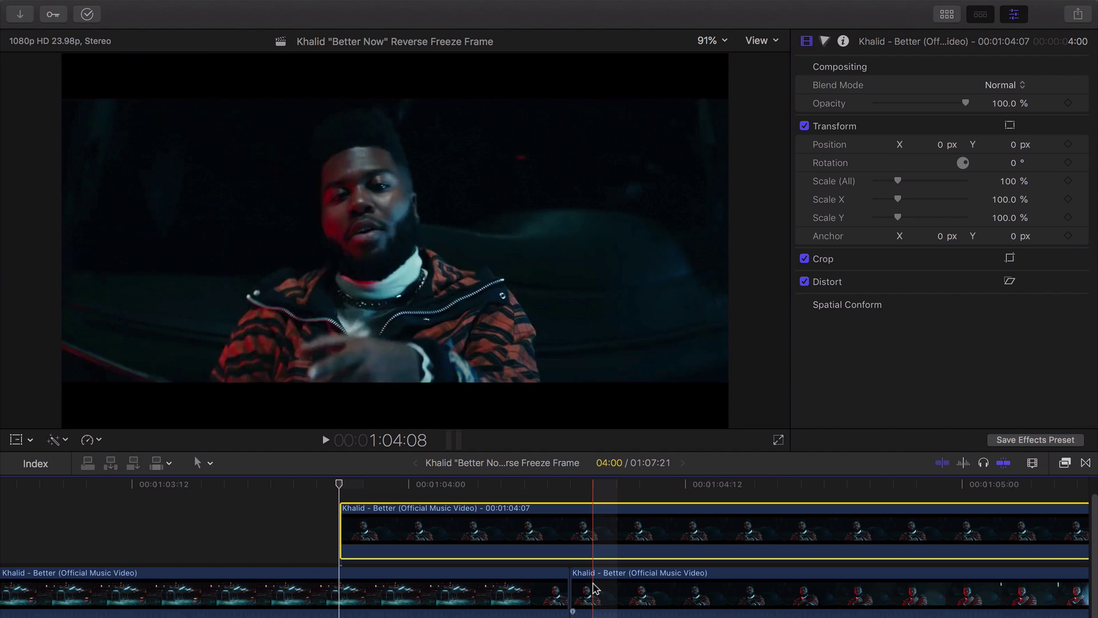
# - Blade the connected freeze frame where the close-up begins and delete the part after the cut
pyautogui.press('b')
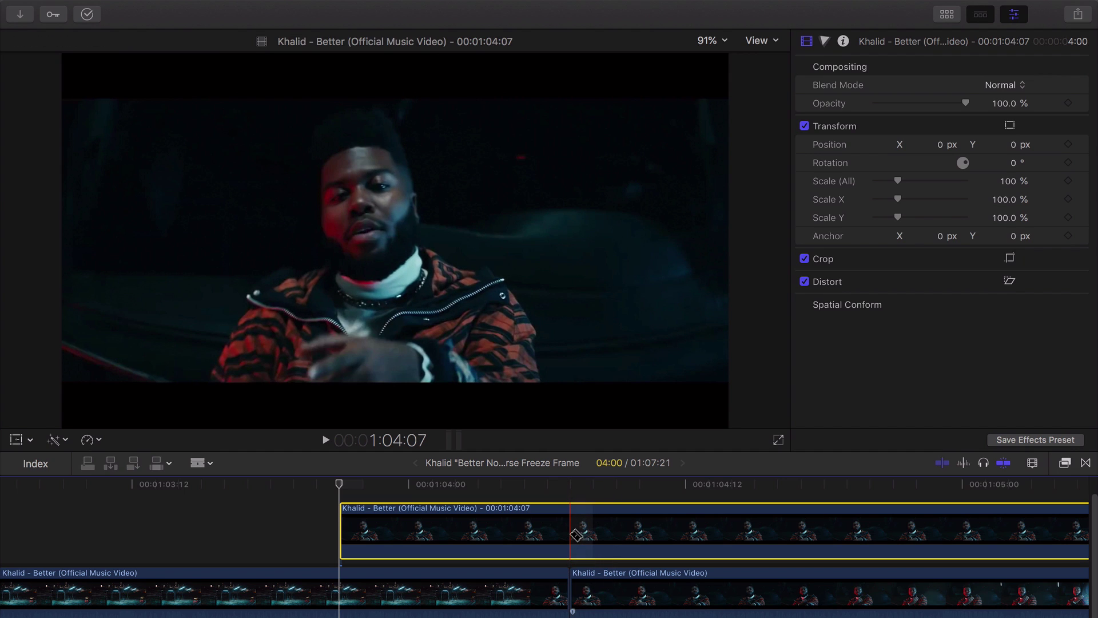
pyautogui.click(577, 535)
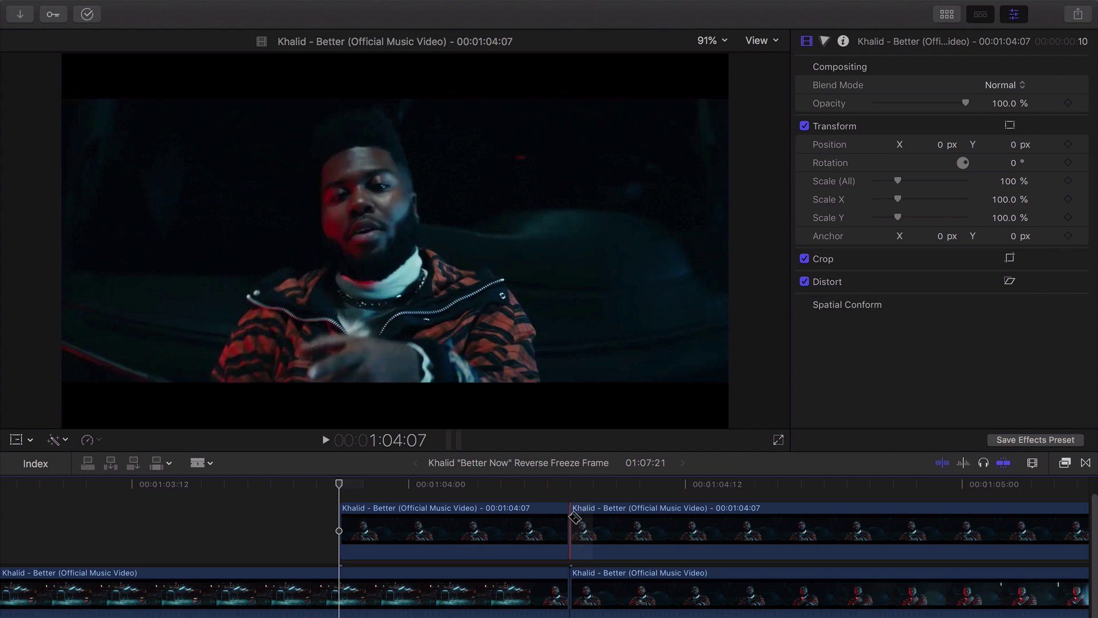
pyautogui.press('a')
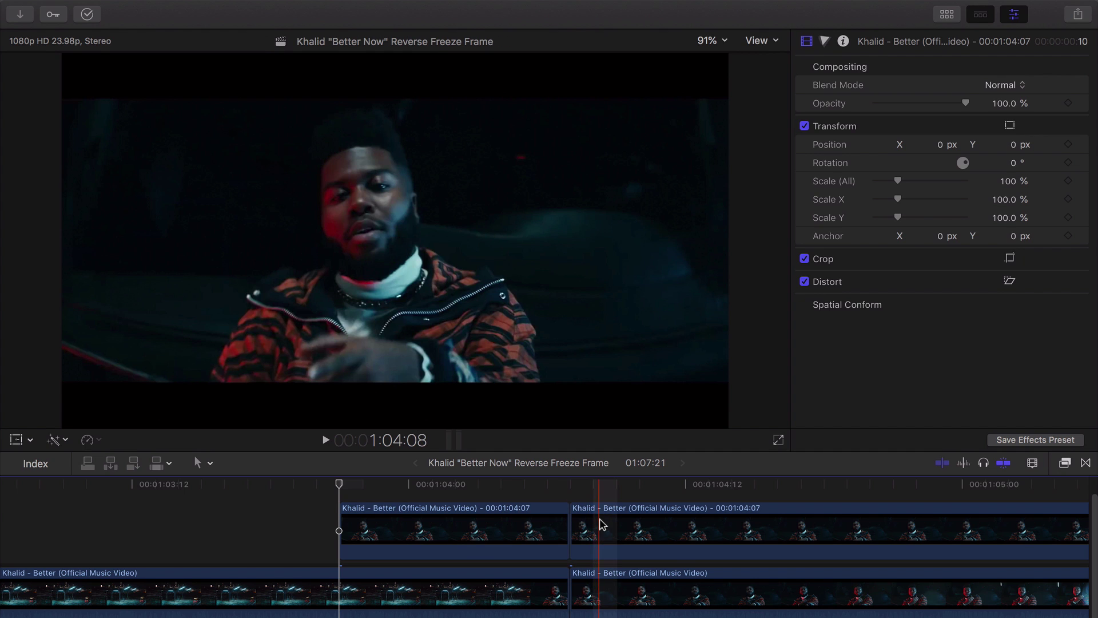
pyautogui.click(606, 524)
pyautogui.press('Delete')
# - Scrub through the shortened 10-frame freeze frame to check it
pyautogui.moveTo(465, 495); pyautogui.dragTo(486, 498)
pyautogui.click(507, 485)
pyautogui.press('c')
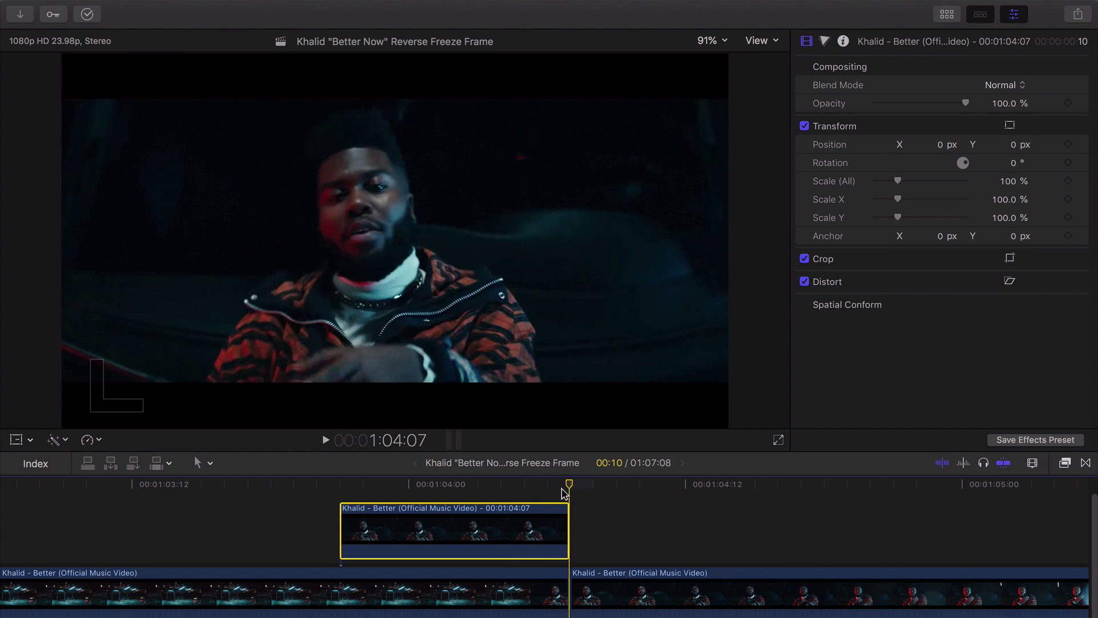
pyautogui.click(338, 485)
pyautogui.click(461, 494)
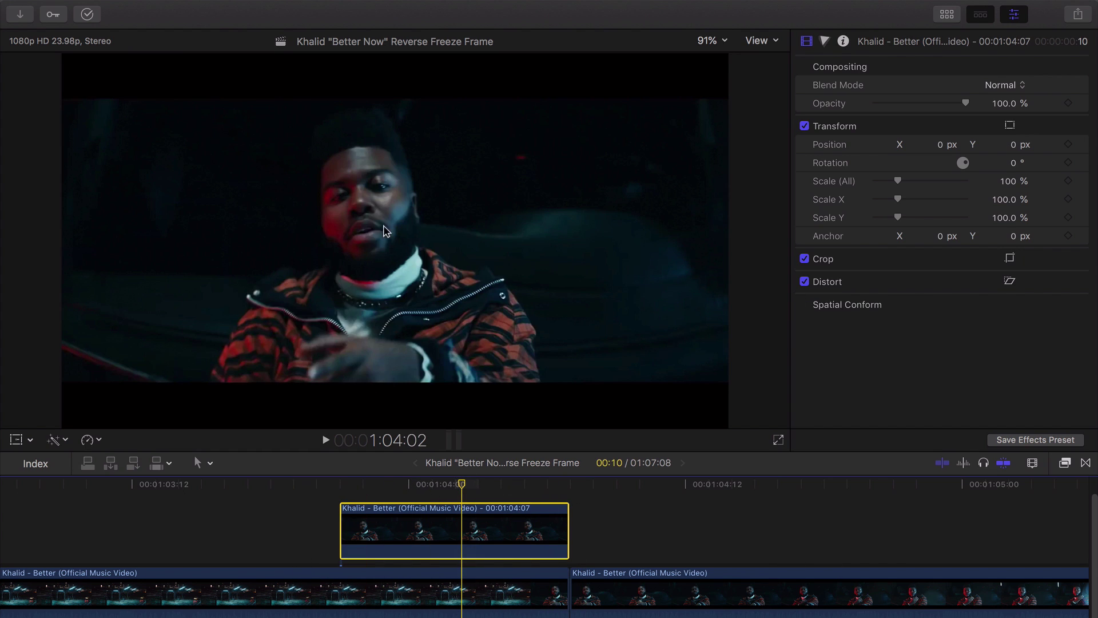
# - Apply the Draw Mask effect from the Effects browser to the connected freeze frame
pyautogui.click(1065, 463)
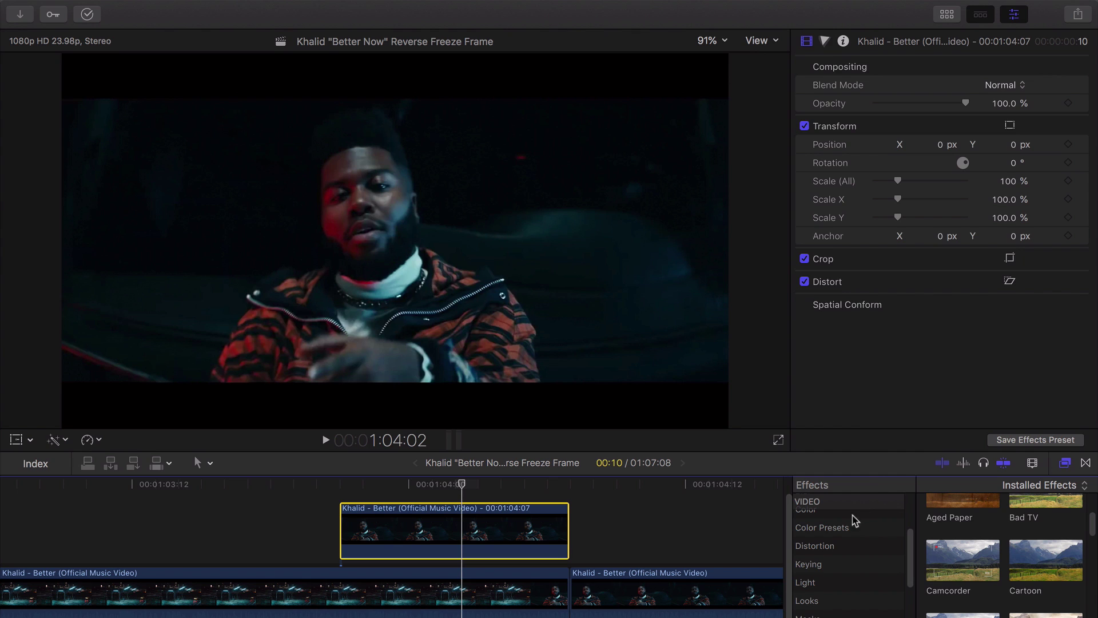
pyautogui.click(860, 504)
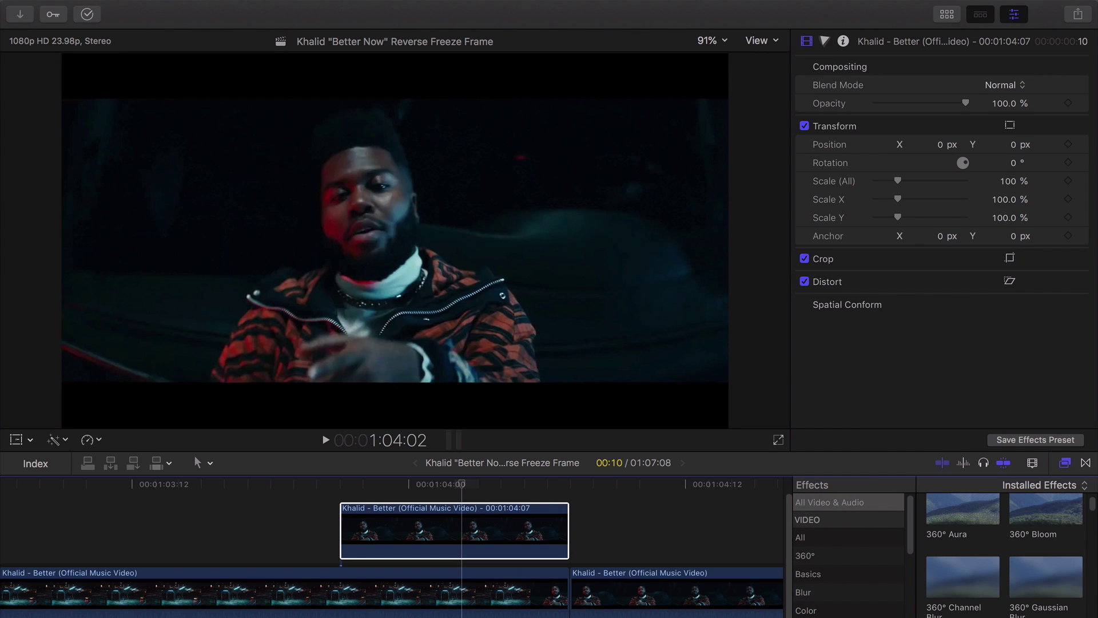
pyautogui.write('draw')
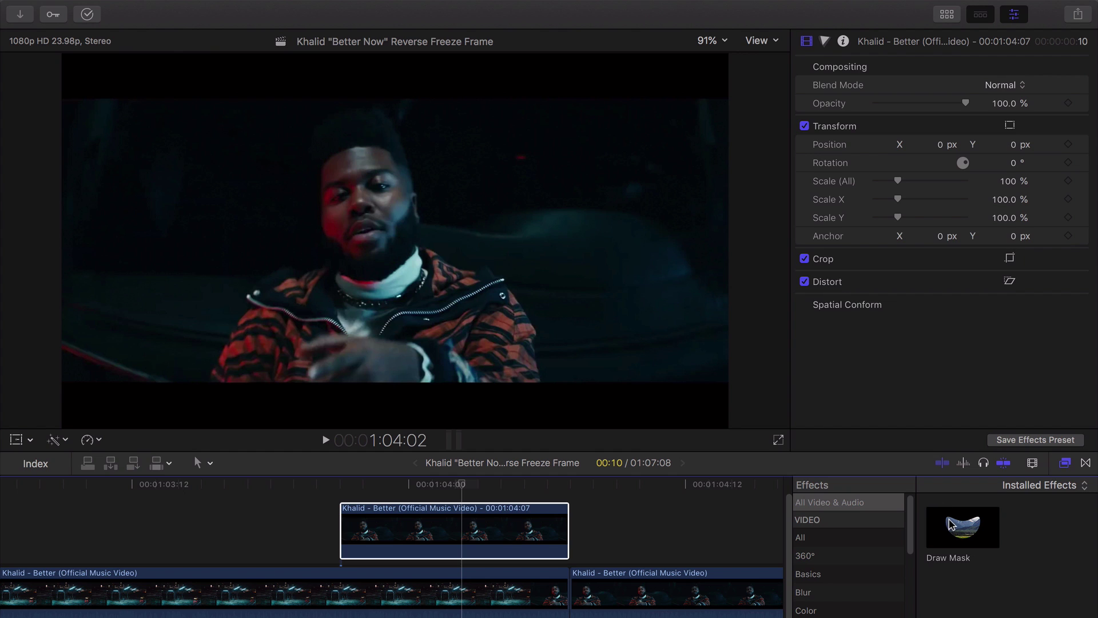
pyautogui.scroll(-5, 877, 588)
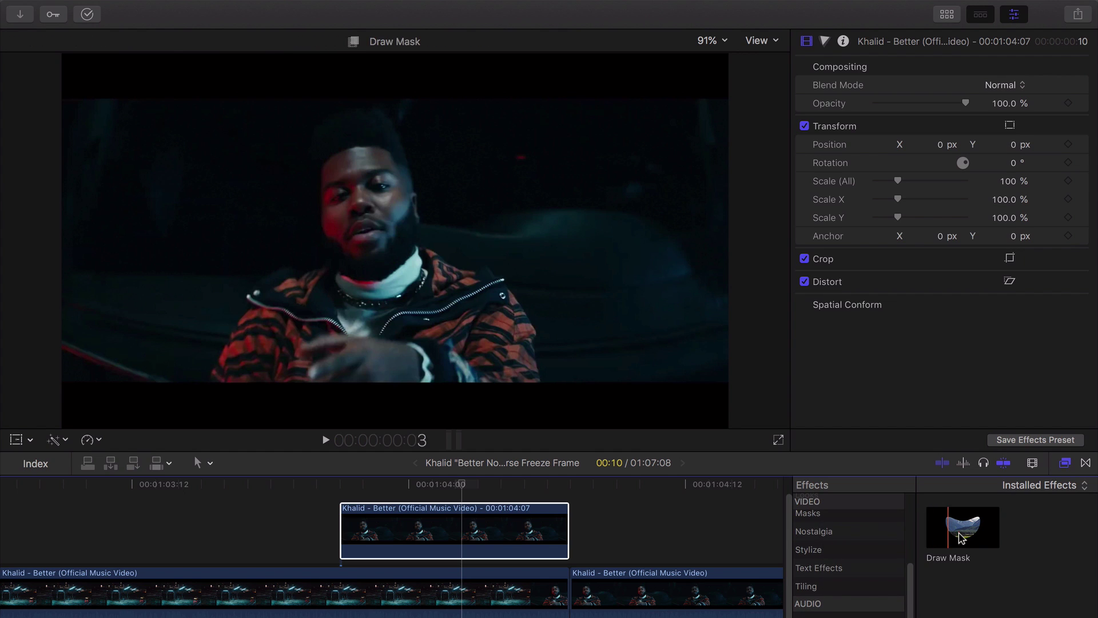
pyautogui.moveTo(961, 538); pyautogui.dragTo(518, 529)
pyautogui.press('super+5')
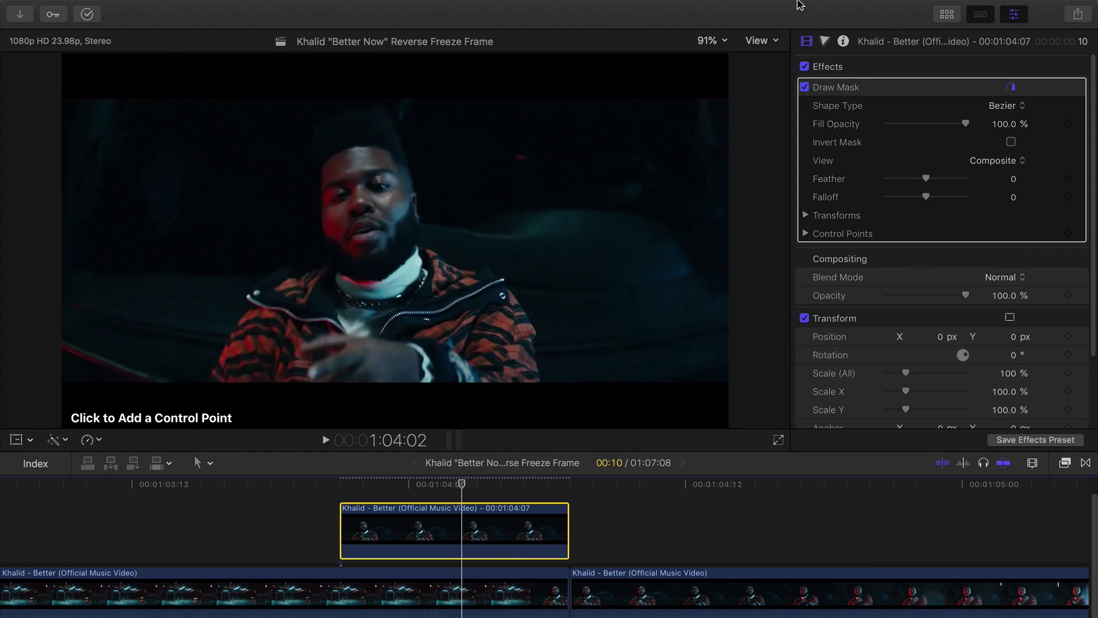
pyautogui.click(866, 92)
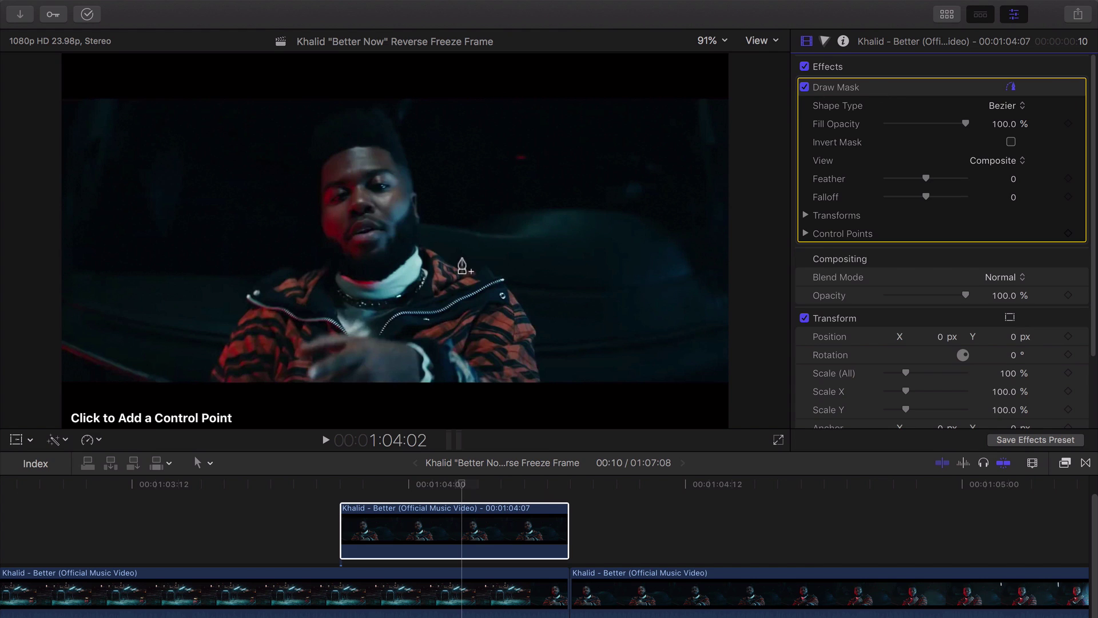
# - Place Bezier mask points from Khalid's lower left, up his left shoulder and around his head
pyautogui.click(211, 387)
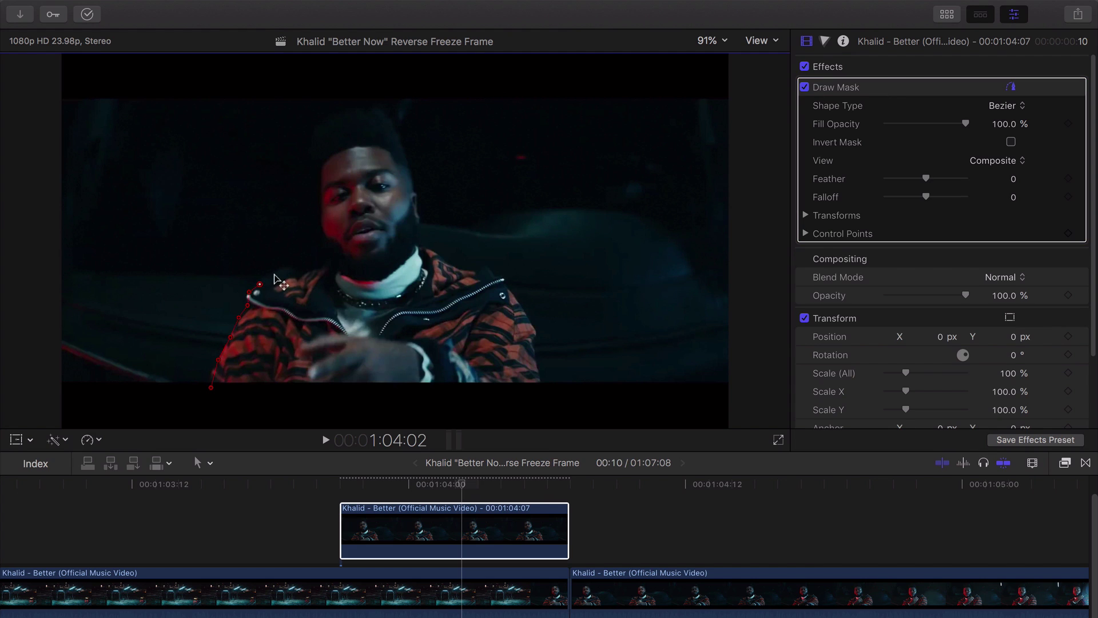
pyautogui.click(297, 272)
pyautogui.click(322, 269)
pyautogui.click(321, 237)
pyautogui.moveTo(323, 213); pyautogui.dragTo(318, 166)
pyautogui.moveTo(319, 127); pyautogui.dragTo(408, 161)
pyautogui.click(392, 119)
# - Trace the mask down Khalid's right cheek and shoulder, closing it at the first point
pyautogui.click(414, 184)
pyautogui.moveTo(416, 196); pyautogui.dragTo(414, 196)
pyautogui.click(422, 215)
pyautogui.click(423, 244)
pyautogui.click(454, 258)
pyautogui.click(472, 266)
pyautogui.click(494, 269)
pyautogui.click(509, 279)
pyautogui.click(516, 293)
pyautogui.click(544, 383)
pyautogui.click(211, 388)
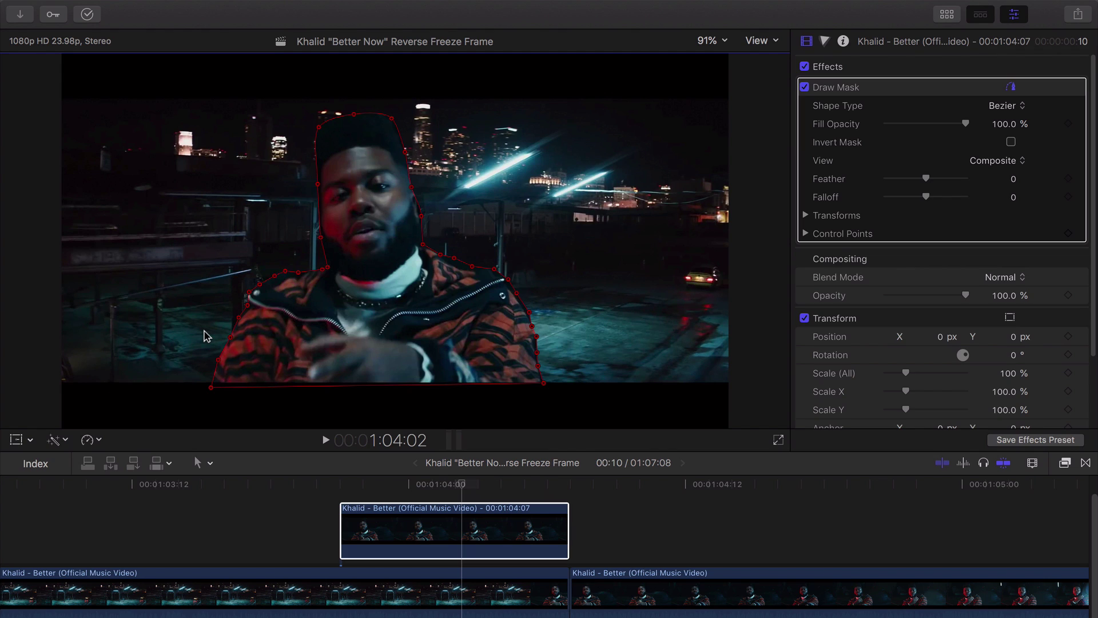
# - Nudge the bottom mask points and set the mask's Falloff to -10.0 and Feather to 9.0
pyautogui.moveTo(211, 388); pyautogui.dragTo(215, 385)
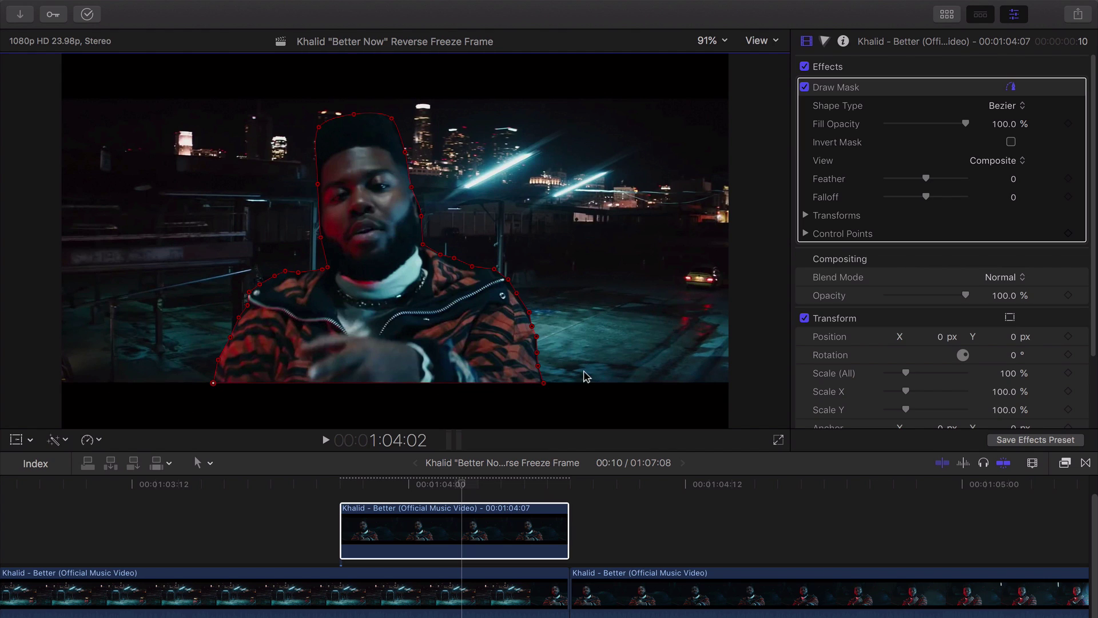
pyautogui.click(544, 383)
pyautogui.moveTo(543, 382); pyautogui.dragTo(543, 384)
pyautogui.click(881, 284)
pyautogui.press('Tab')
pyautogui.click(849, 261)
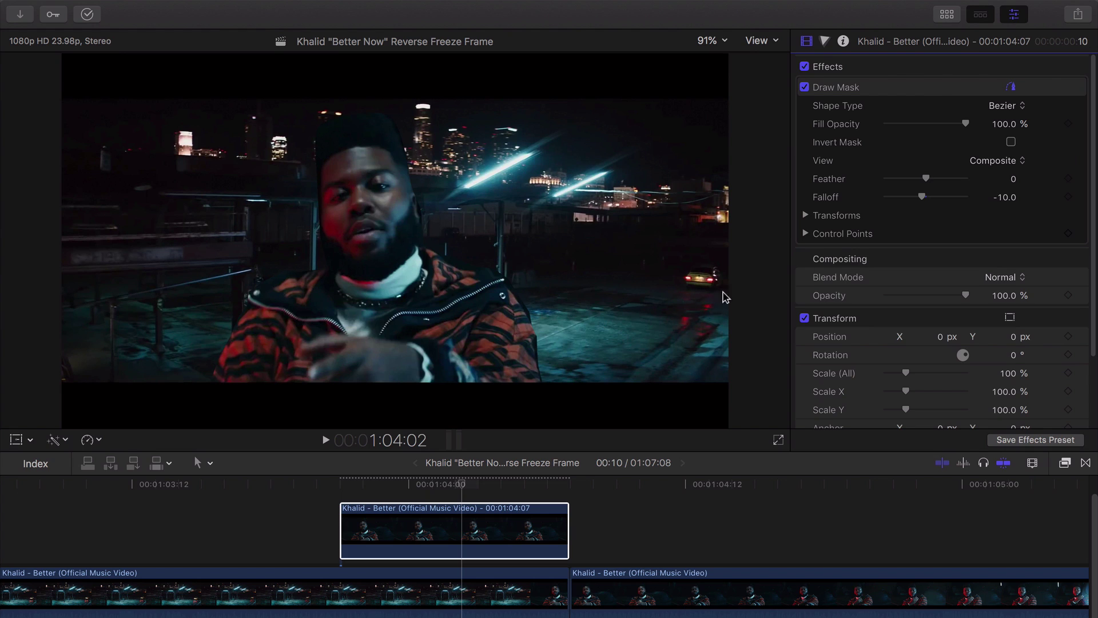
pyautogui.moveTo(927, 181); pyautogui.dragTo(959, 178)
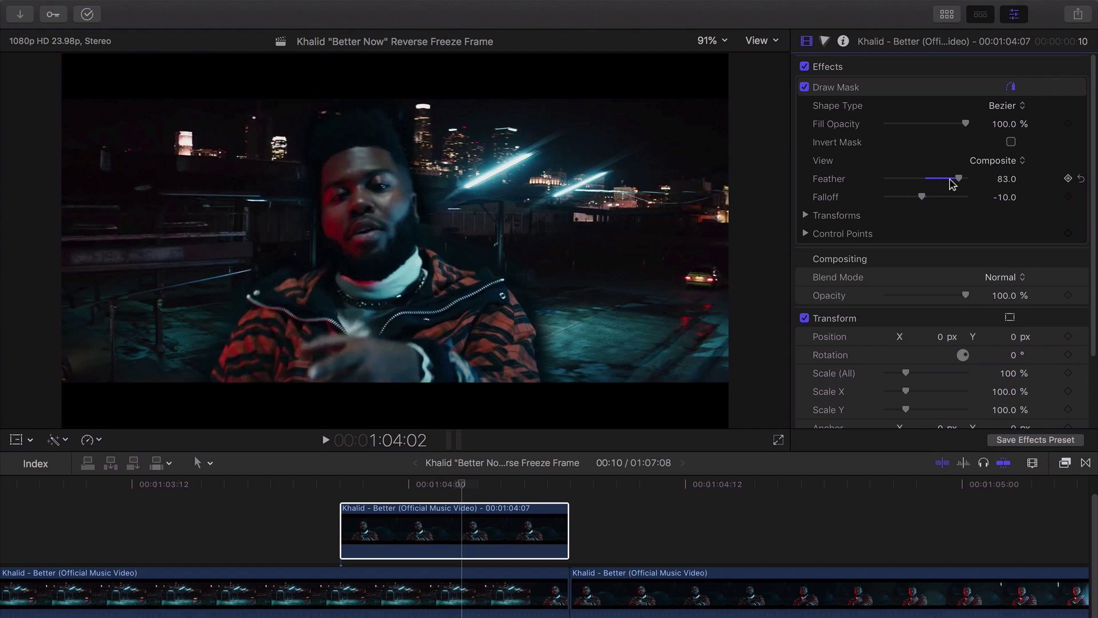
pyautogui.moveTo(950, 183)
pyautogui.mouseDown()
pyautogui.moveTo(919, 182)
pyautogui.moveTo(930, 183)
pyautogui.mouseUp()
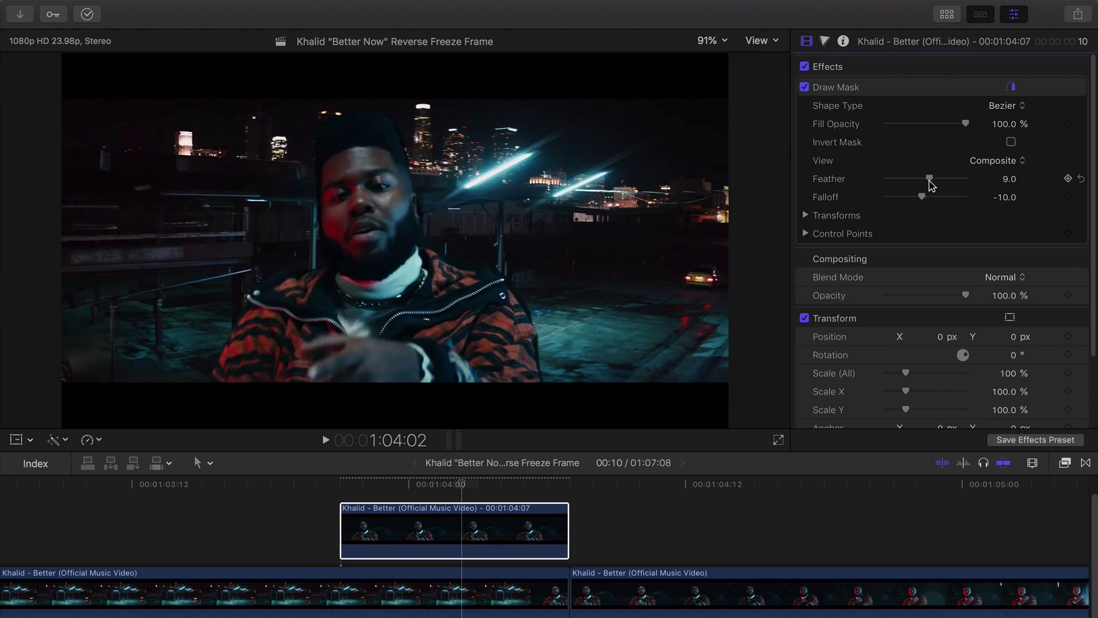
# - Play the masked clip from its start to review the softened edge
pyautogui.click(365, 486)
pyautogui.press('space')
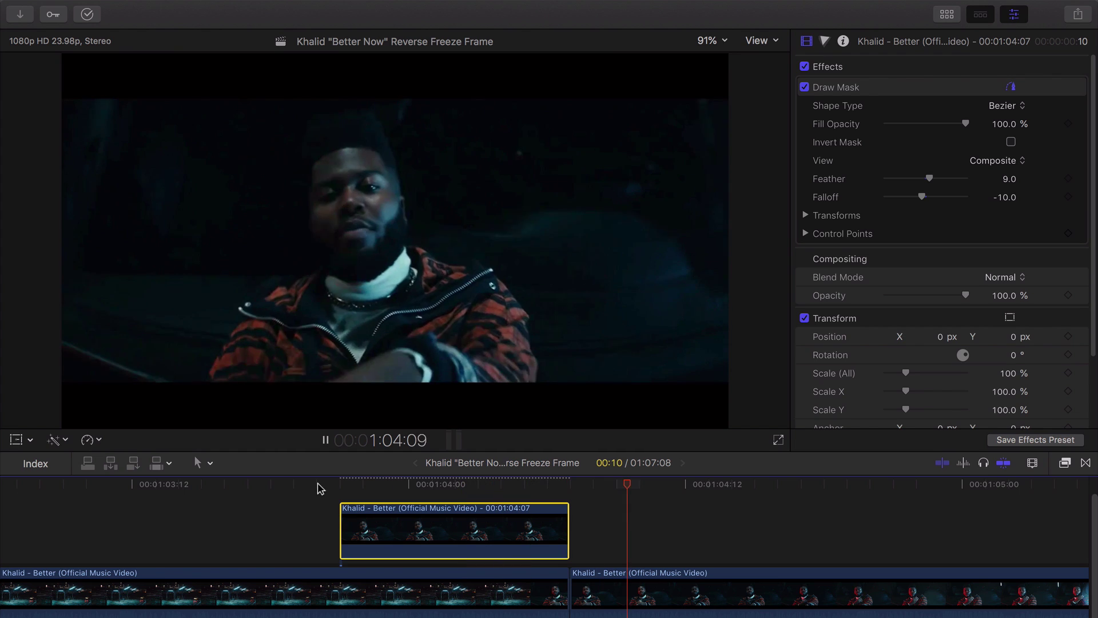
pyautogui.click(318, 486)
pyautogui.press('space')
pyautogui.press('space')
pyautogui.press('space')
pyautogui.press('space')
pyautogui.hscroll(3, 382, 516)
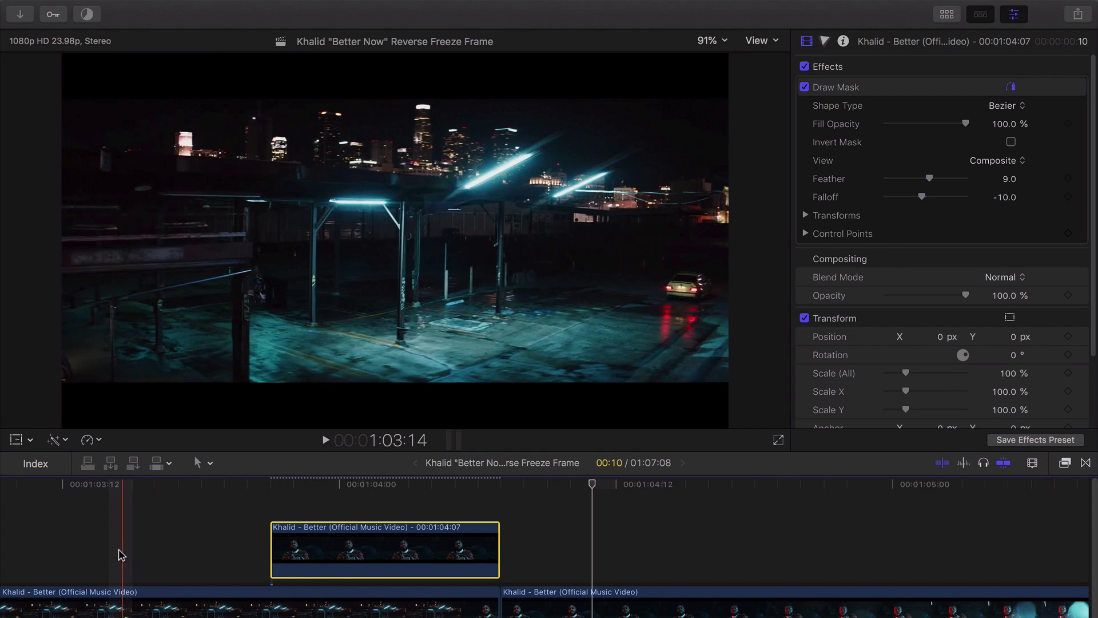
pyautogui.click(439, 544)
pyautogui.click(307, 546)
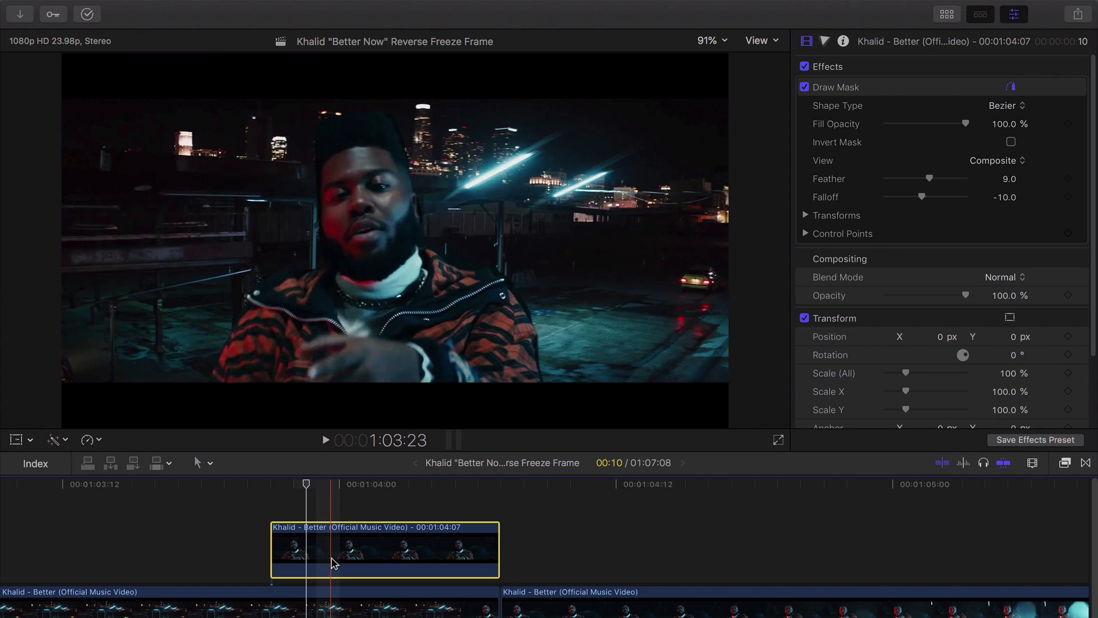
# - Paste a copy of the masked clip above it and trim one frame off its start
pyautogui.click(272, 503)
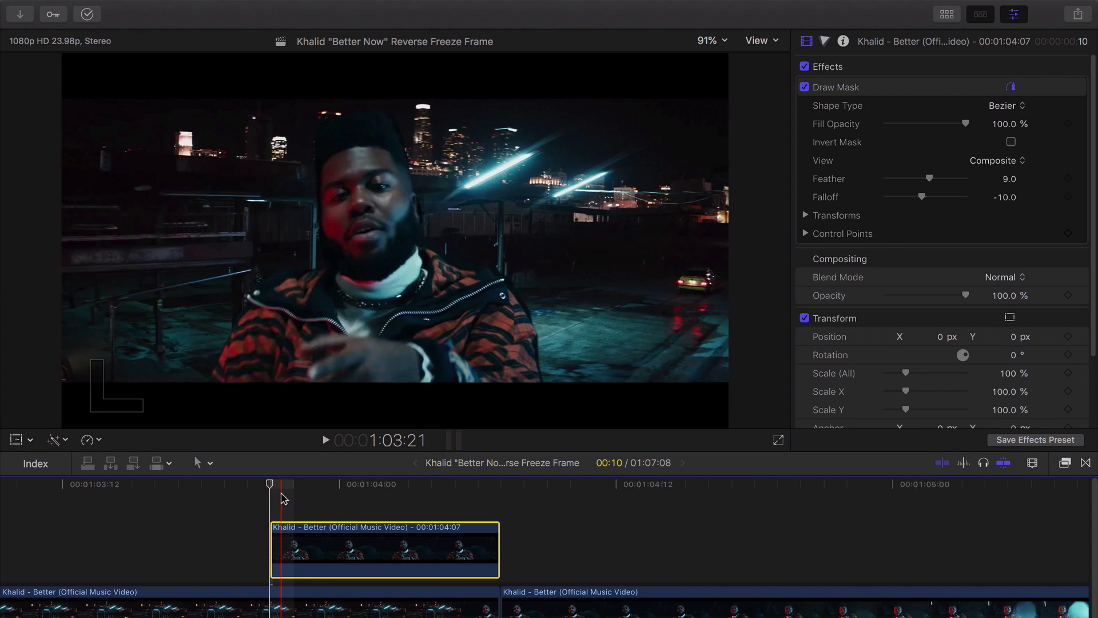
pyautogui.press('super+v')
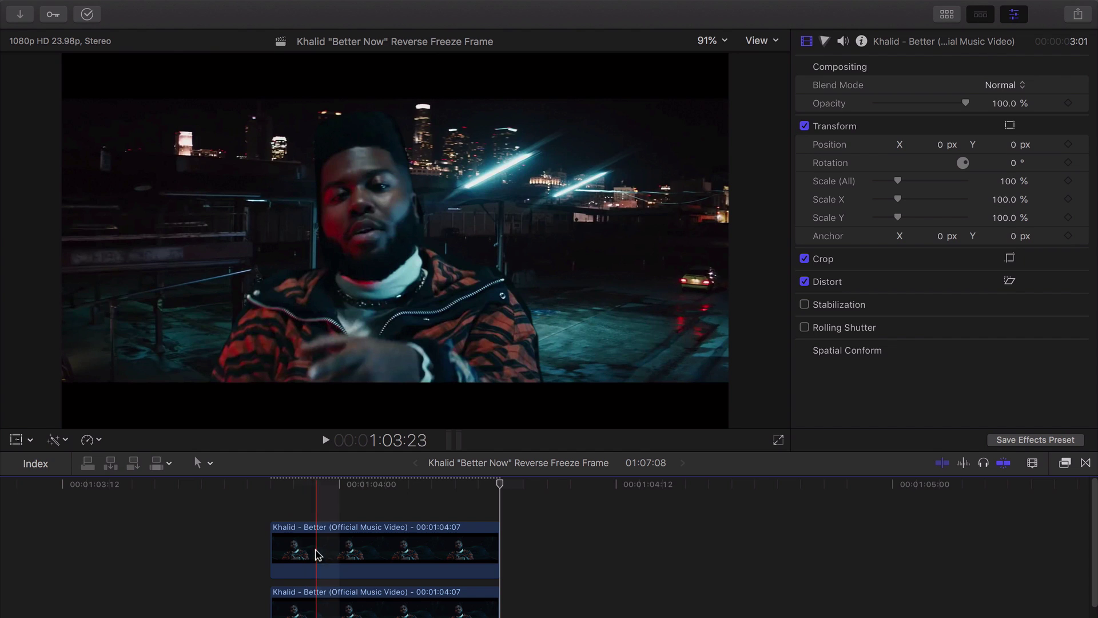
pyautogui.click(323, 525)
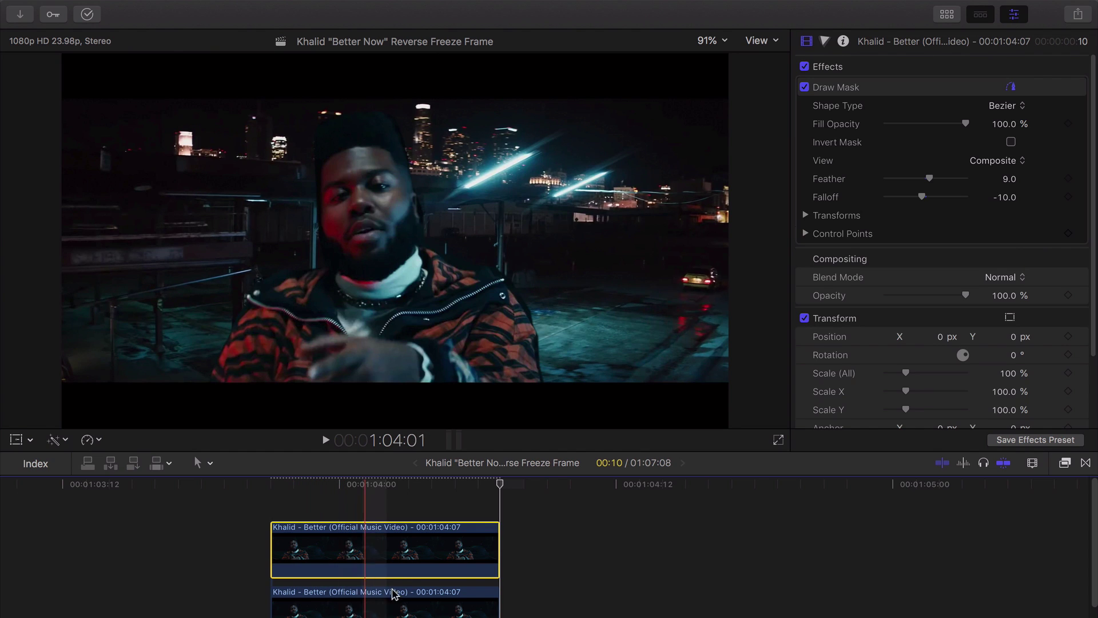
pyautogui.click(273, 504)
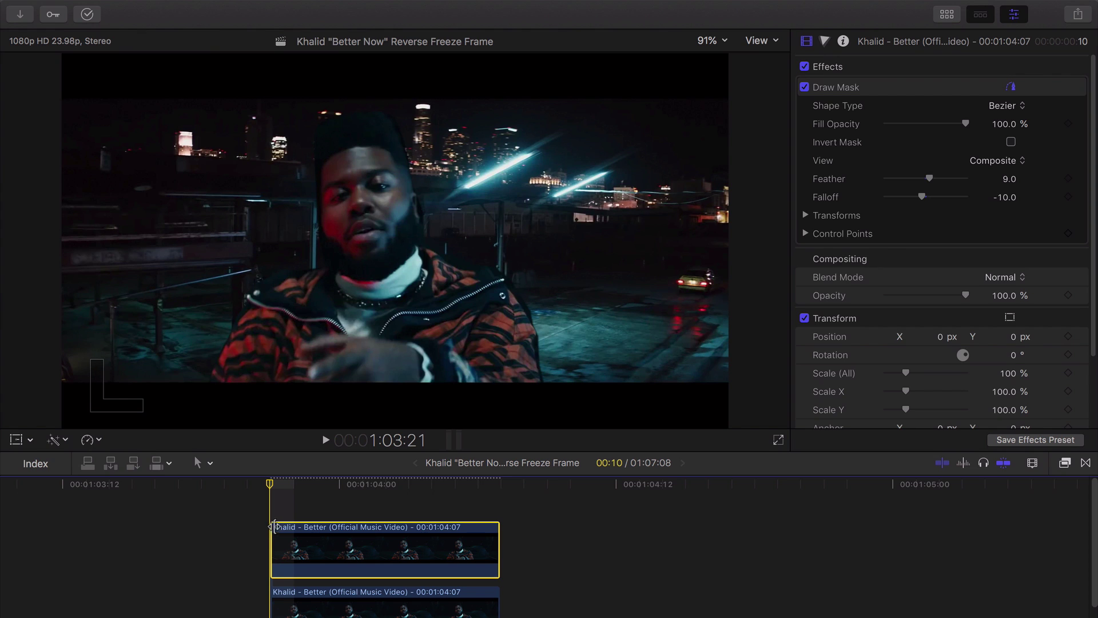
pyautogui.moveTo(269, 539); pyautogui.dragTo(294, 537)
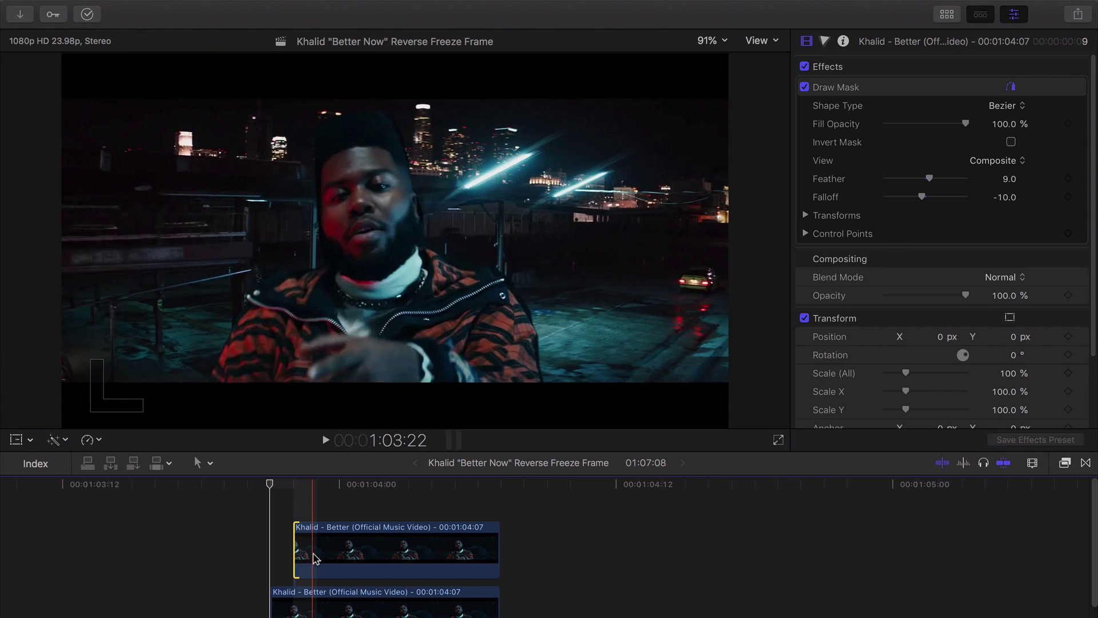
pyautogui.click(309, 547)
pyautogui.click(297, 486)
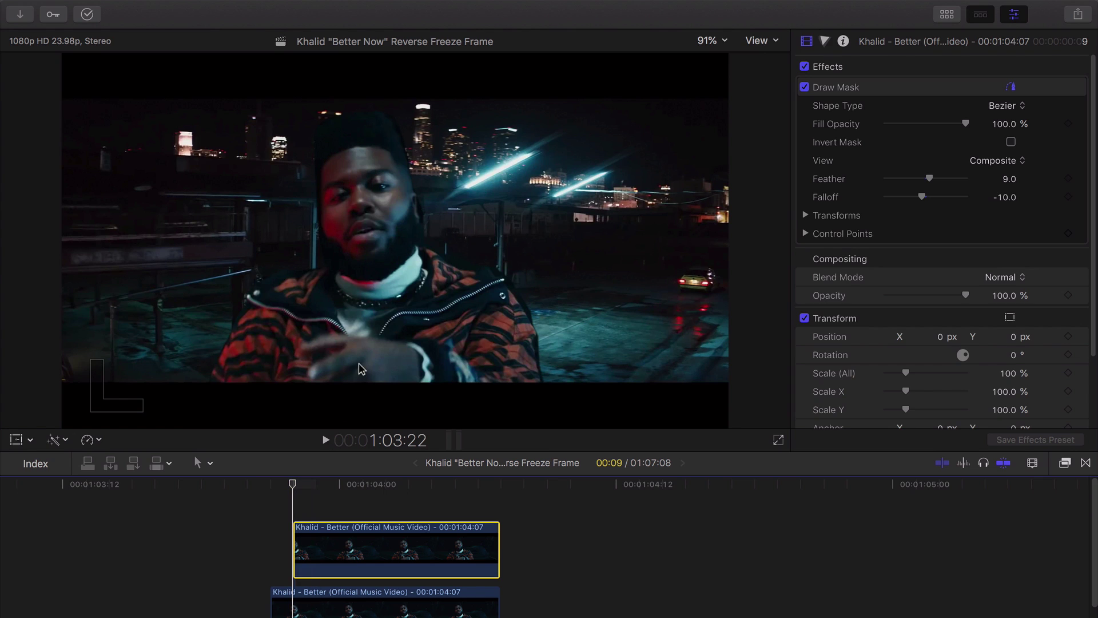
# - Shift the top copy to Position X -42.2 px using Transform
pyautogui.click(16, 440)
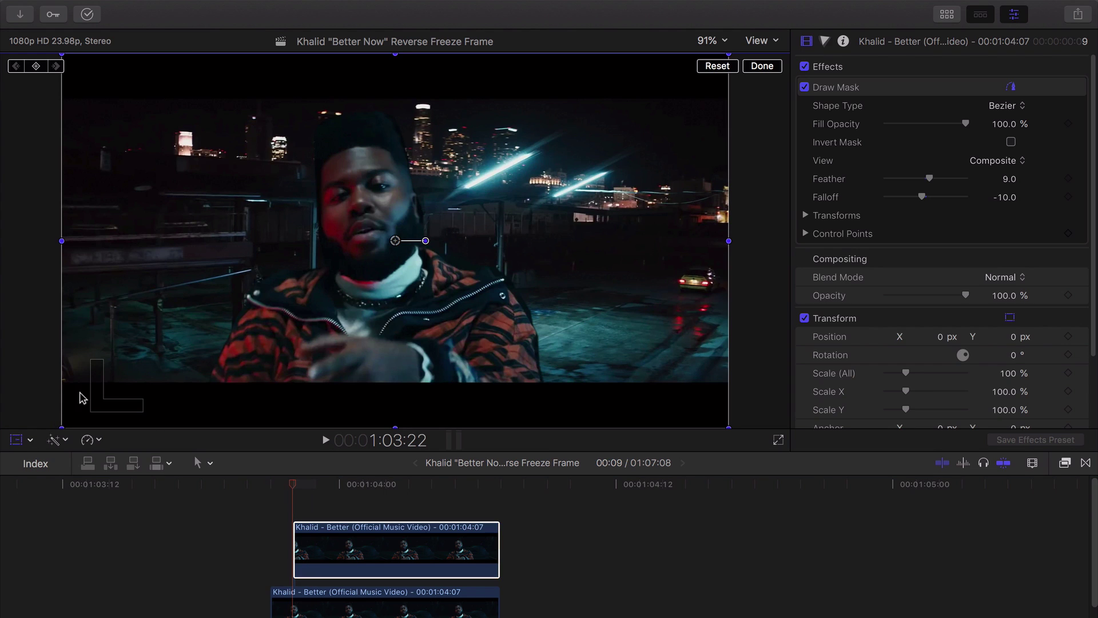
pyautogui.scroll(-3, 872, 351)
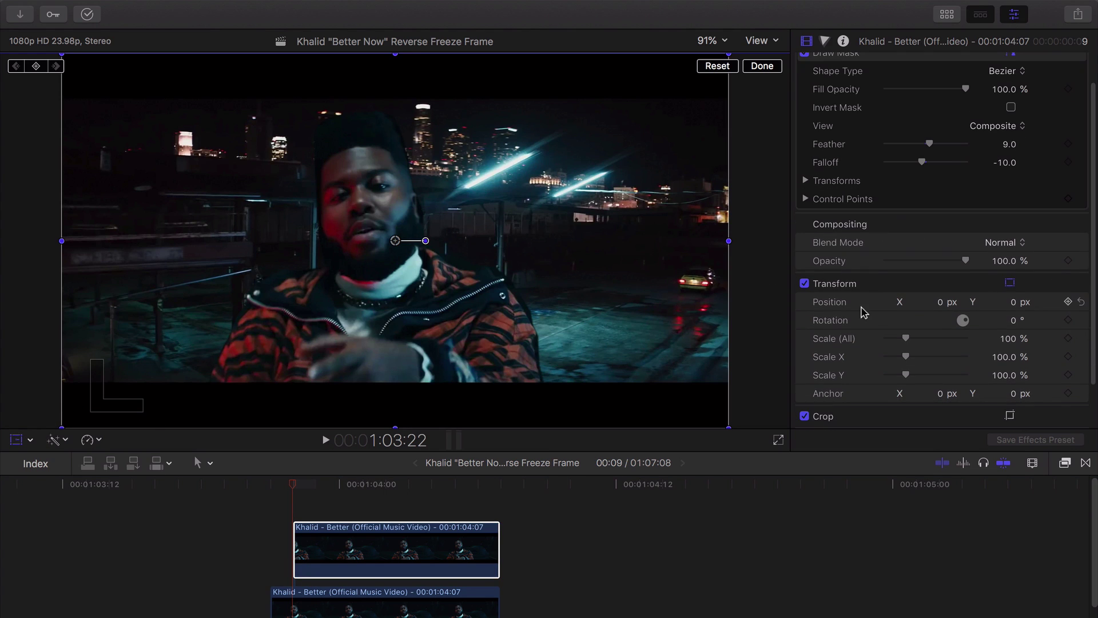
pyautogui.scroll(-1, 872, 278)
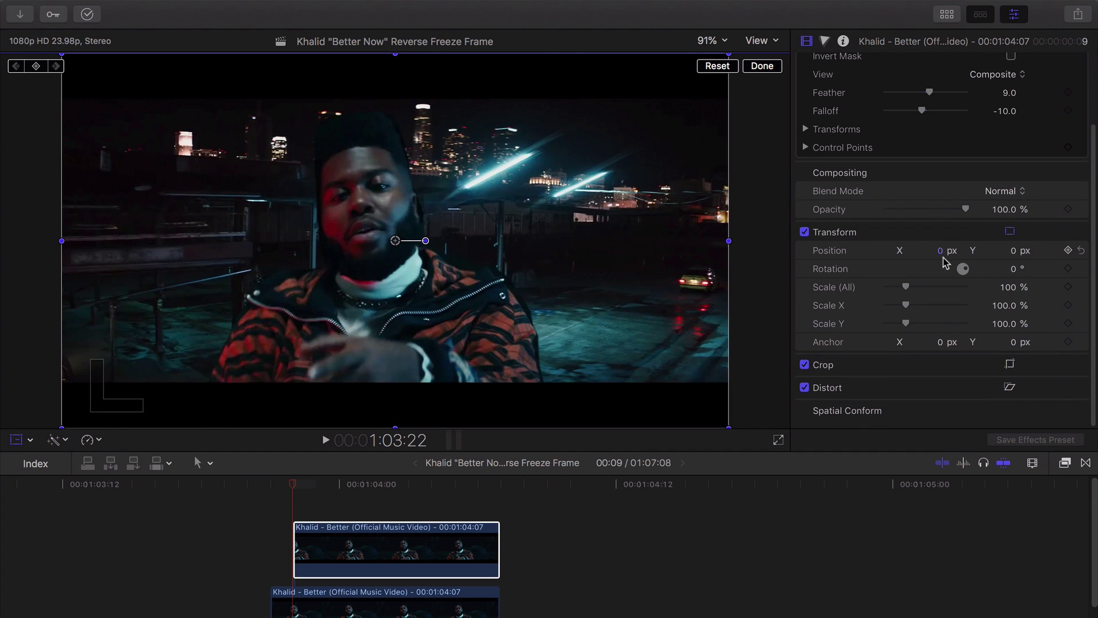
pyautogui.moveTo(943, 253); pyautogui.dragTo(920, 253)
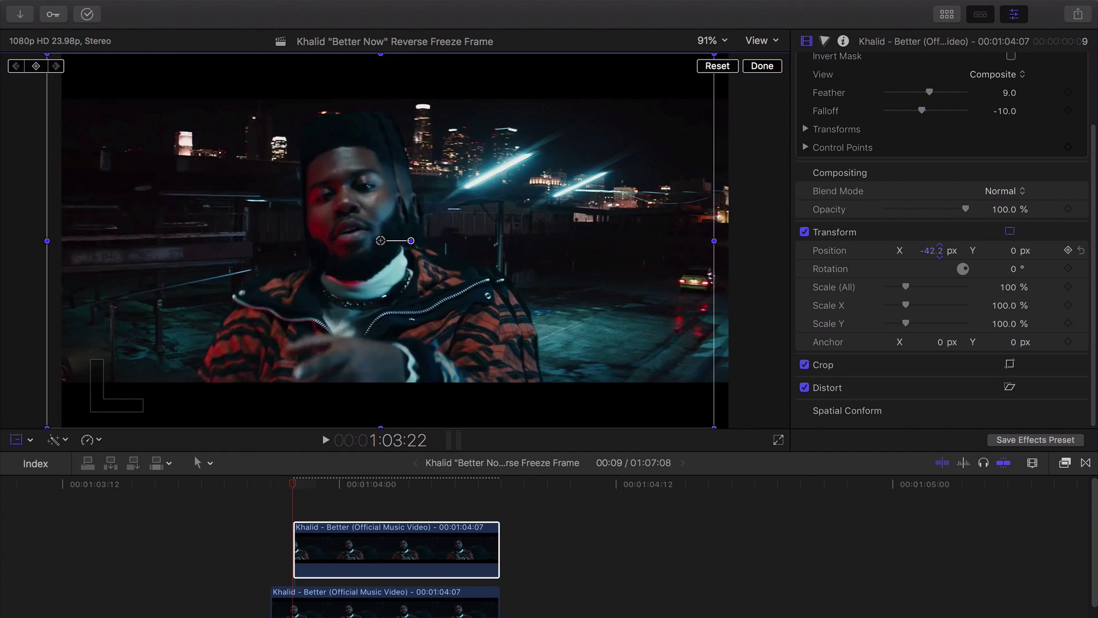
pyautogui.click(764, 64)
pyautogui.moveTo(293, 484); pyautogui.dragTo(271, 485)
# - Preview the offsets, add another copy, trim a frame off its start and shift it further left
pyautogui.press('space')
pyautogui.press('space')
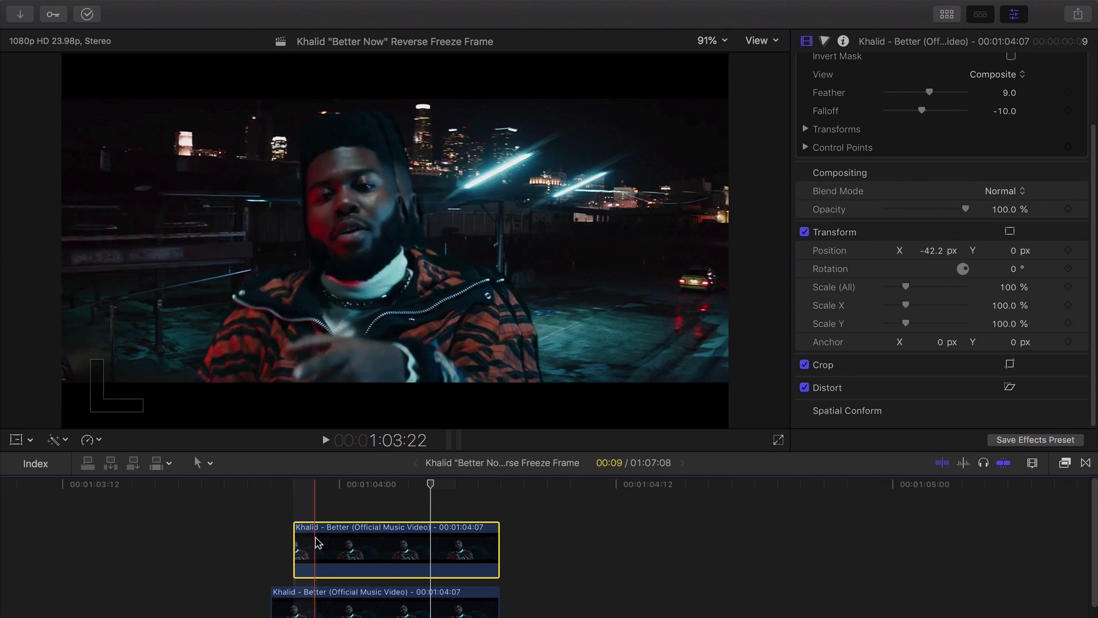
pyautogui.press('Delete')
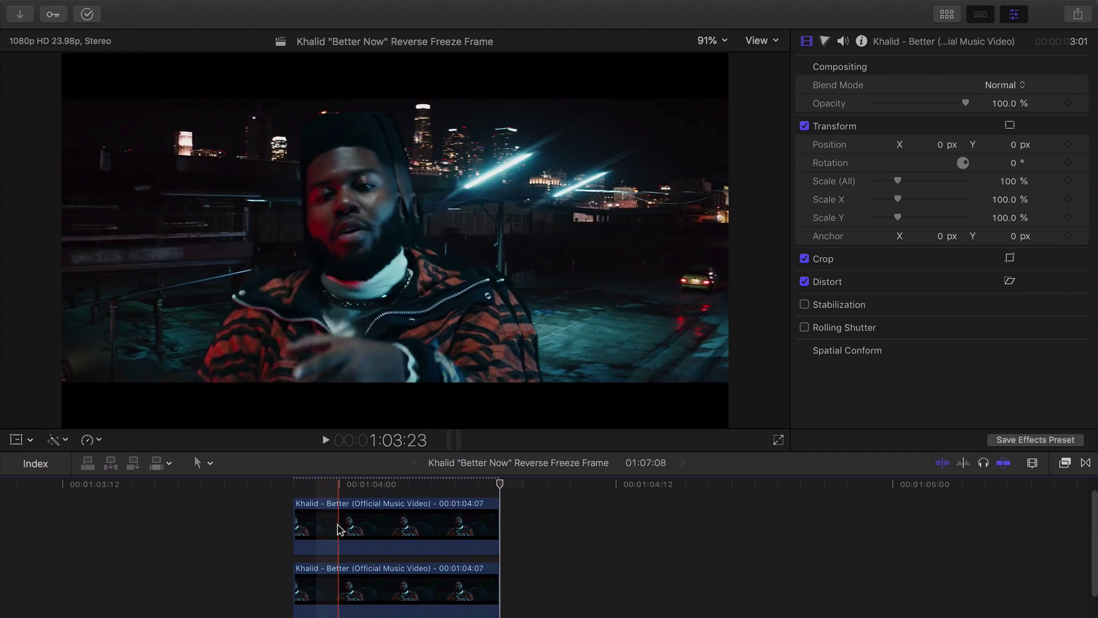
pyautogui.moveTo(295, 498); pyautogui.dragTo(314, 497)
pyautogui.click(355, 524)
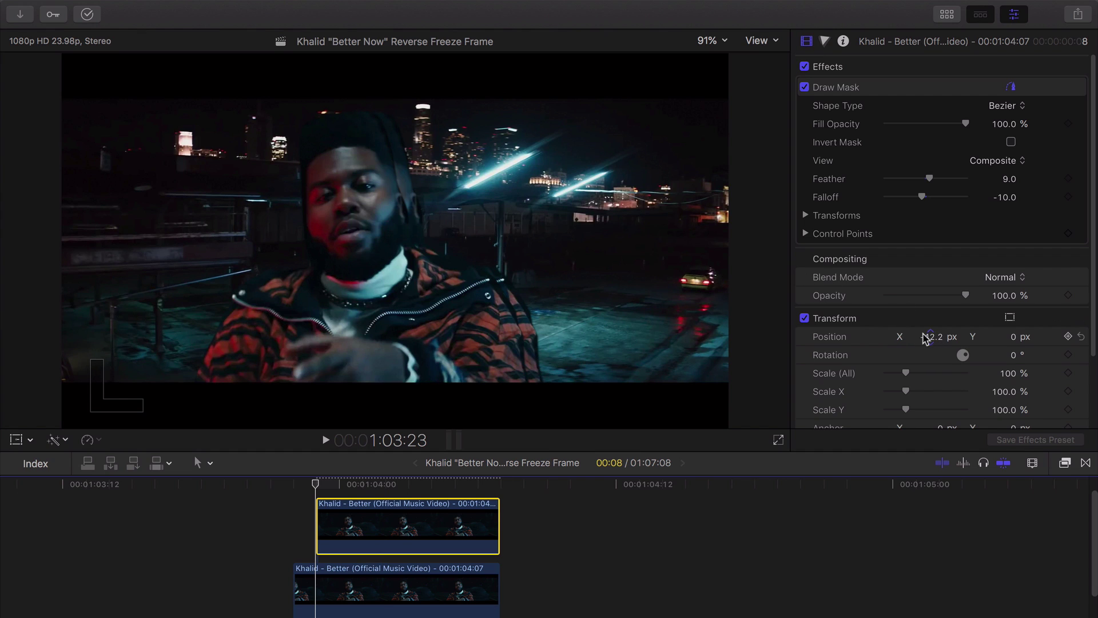
pyautogui.moveTo(928, 340)
pyautogui.mouseDown()
pyautogui.moveTo(907, 340)
pyautogui.moveTo(928, 336)
pyautogui.mouseUp()
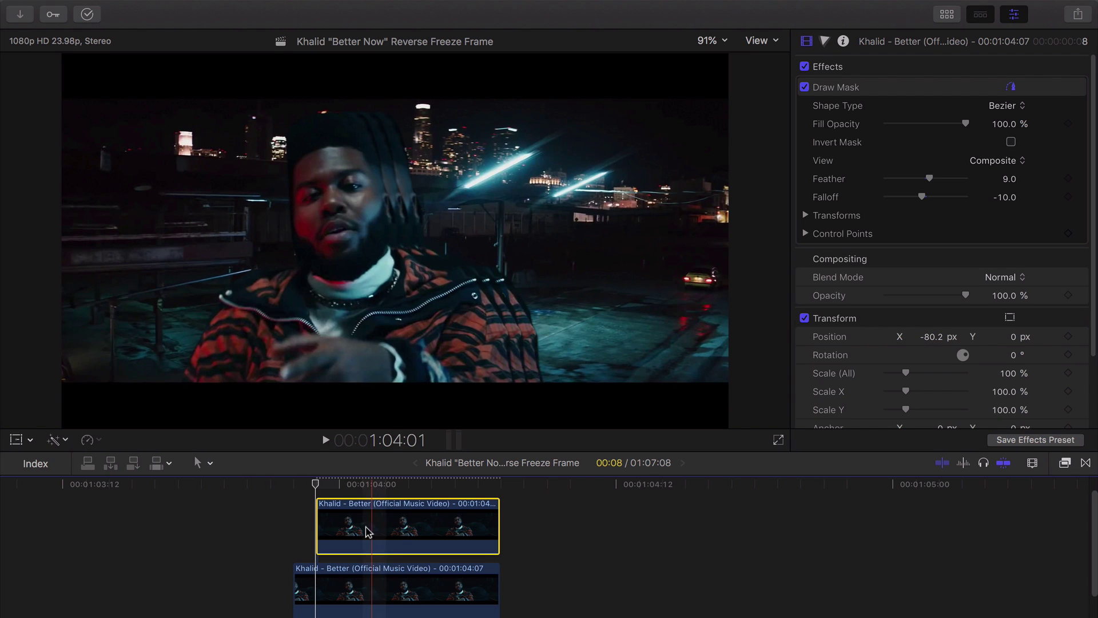
pyautogui.scroll(1, 355, 556)
# - Trim one more frame off the newest copy's start and nudge it further left
pyautogui.click(326, 505)
pyautogui.press('space')
pyautogui.click(321, 532)
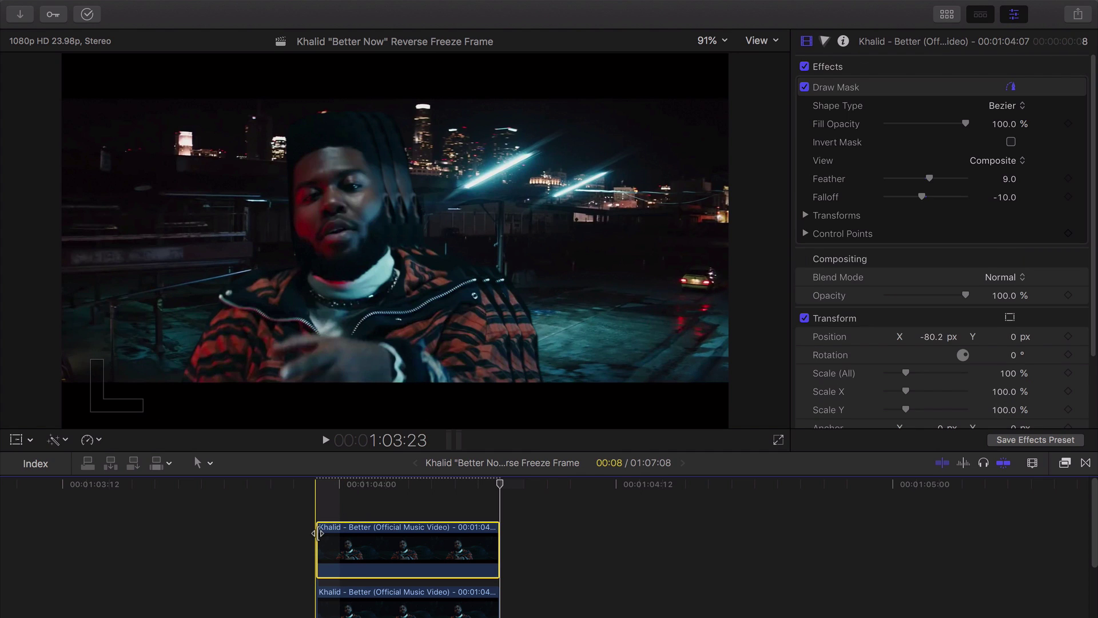
pyautogui.moveTo(318, 540); pyautogui.dragTo(336, 541)
pyautogui.click(349, 540)
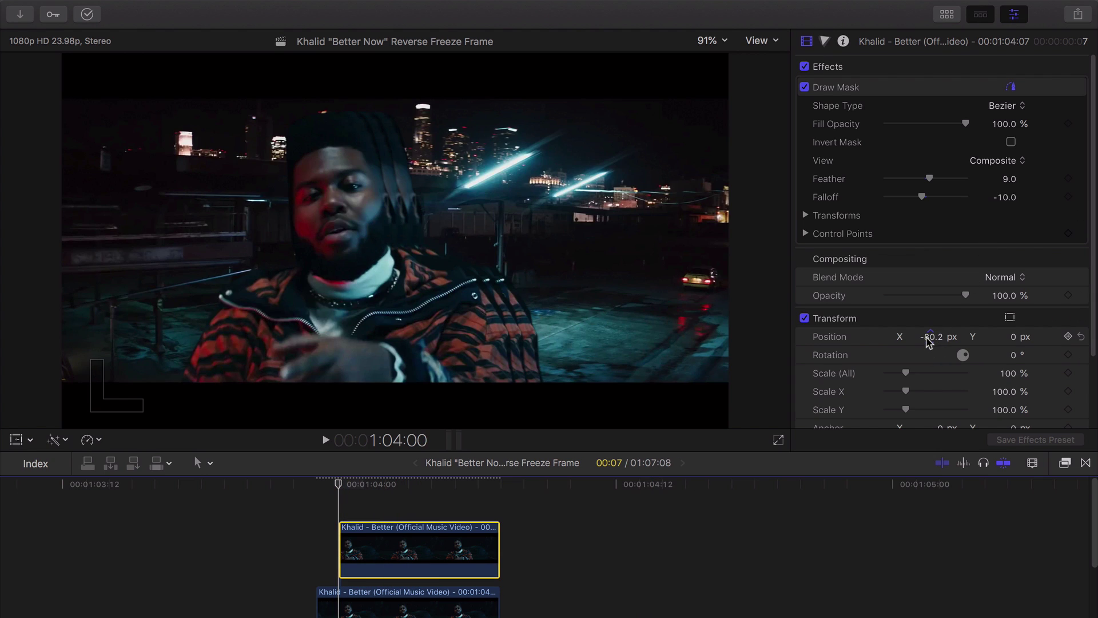
pyautogui.moveTo(929, 341)
pyautogui.mouseDown()
pyautogui.moveTo(908, 342)
pyautogui.moveTo(934, 336)
pyautogui.mouseUp()
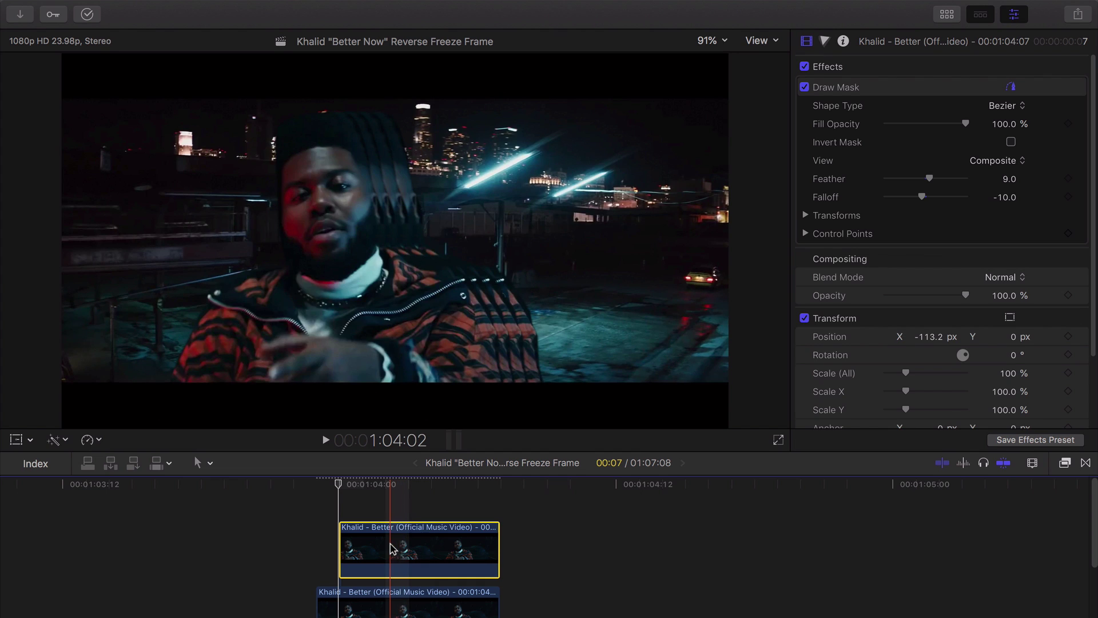
# - Shorten the top copy to six frames and set its Position X to -145.2 px
pyautogui.click(350, 515)
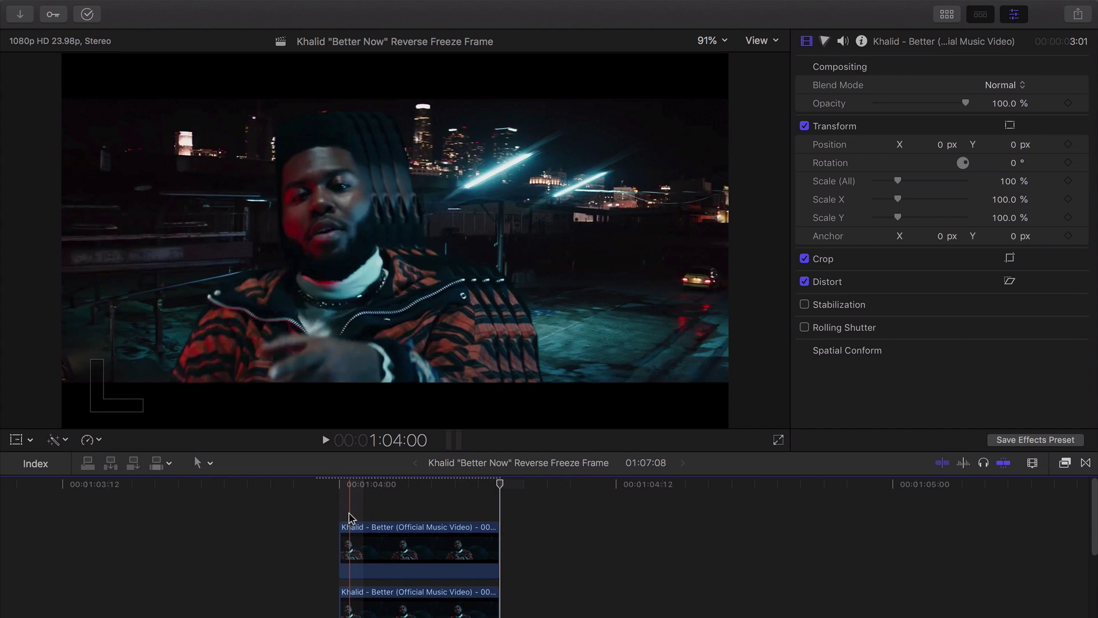
pyautogui.moveTo(341, 532); pyautogui.dragTo(364, 532)
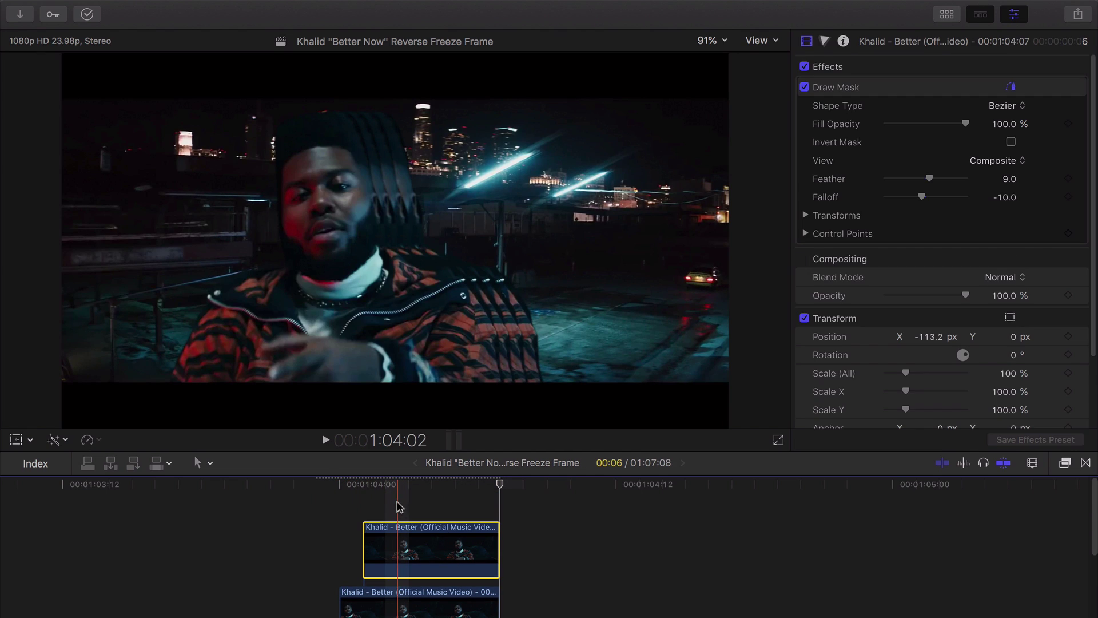
pyautogui.click(378, 505)
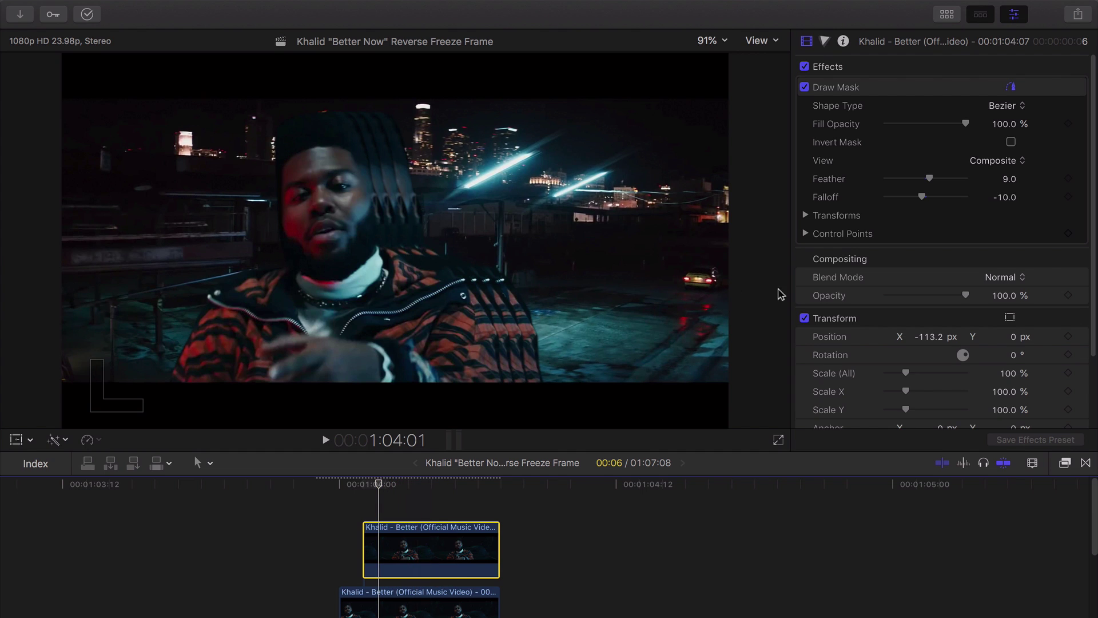
pyautogui.moveTo(932, 337); pyautogui.dragTo(923, 337)
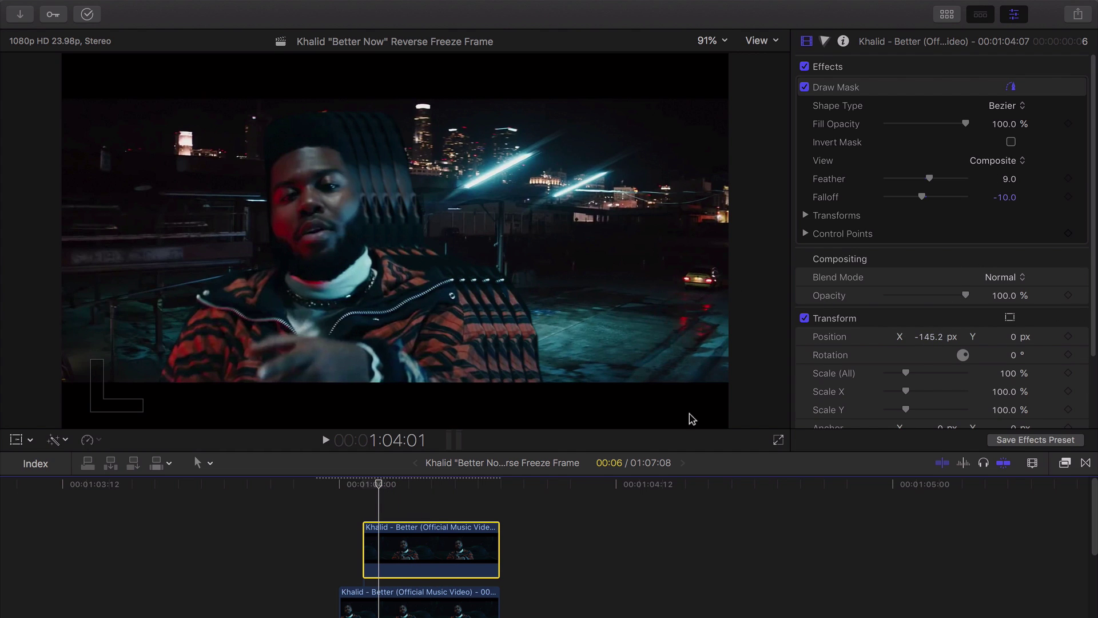
pyautogui.scroll(-5, 309, 538)
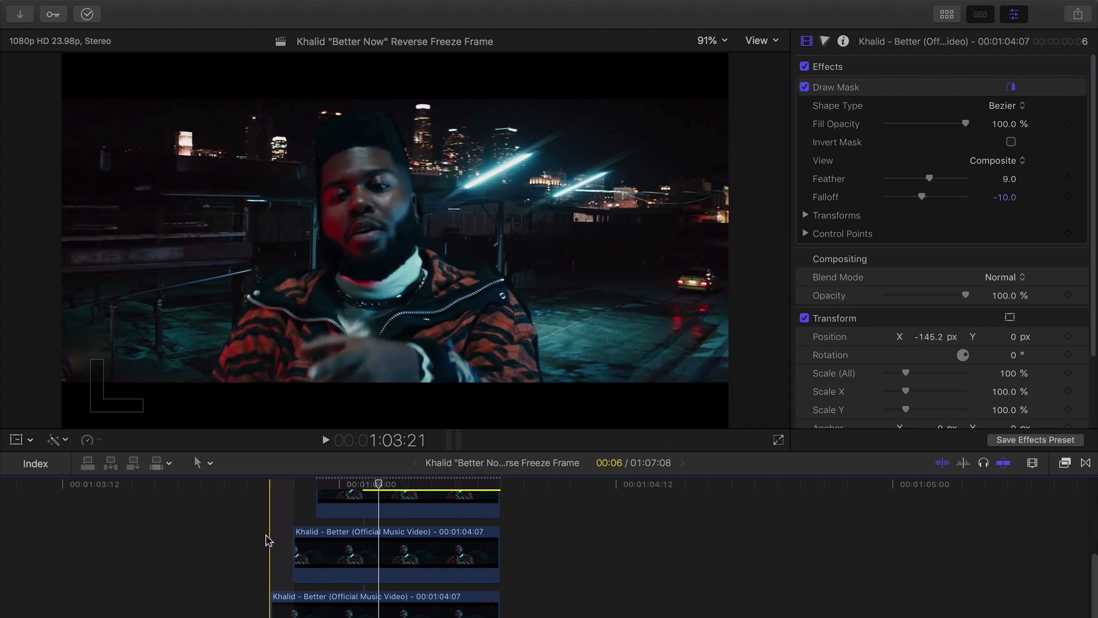
# - Extend a lower Khalid copy's end by three frames at the clip's end point
pyautogui.press('Down')
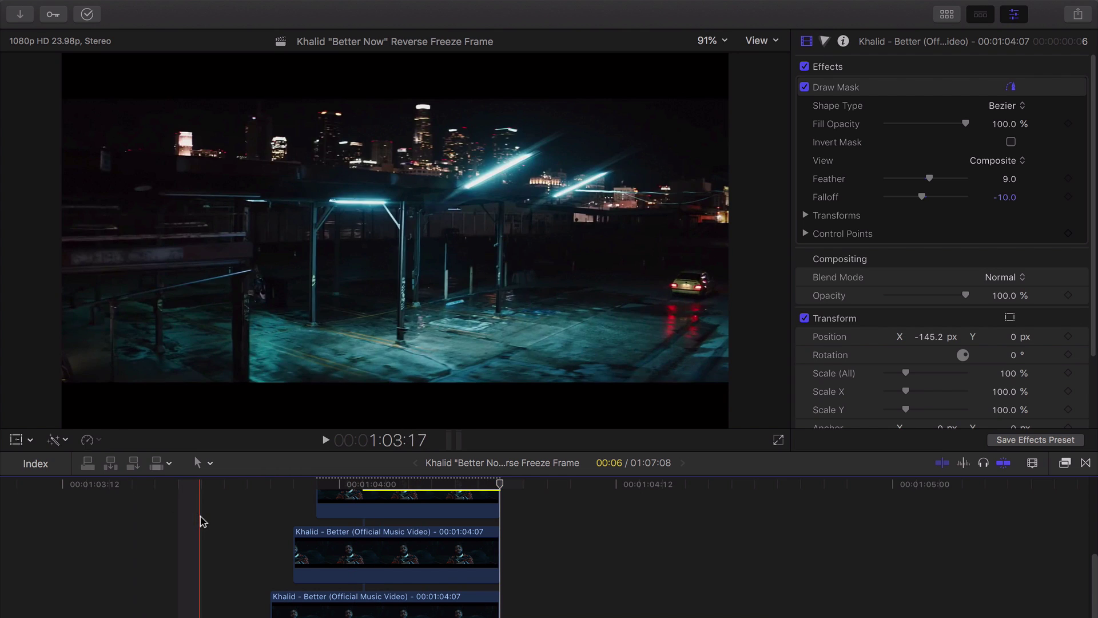
pyautogui.press('Left')
pyautogui.press('Left')
pyautogui.press('Left')
pyautogui.scroll(2, 260, 524)
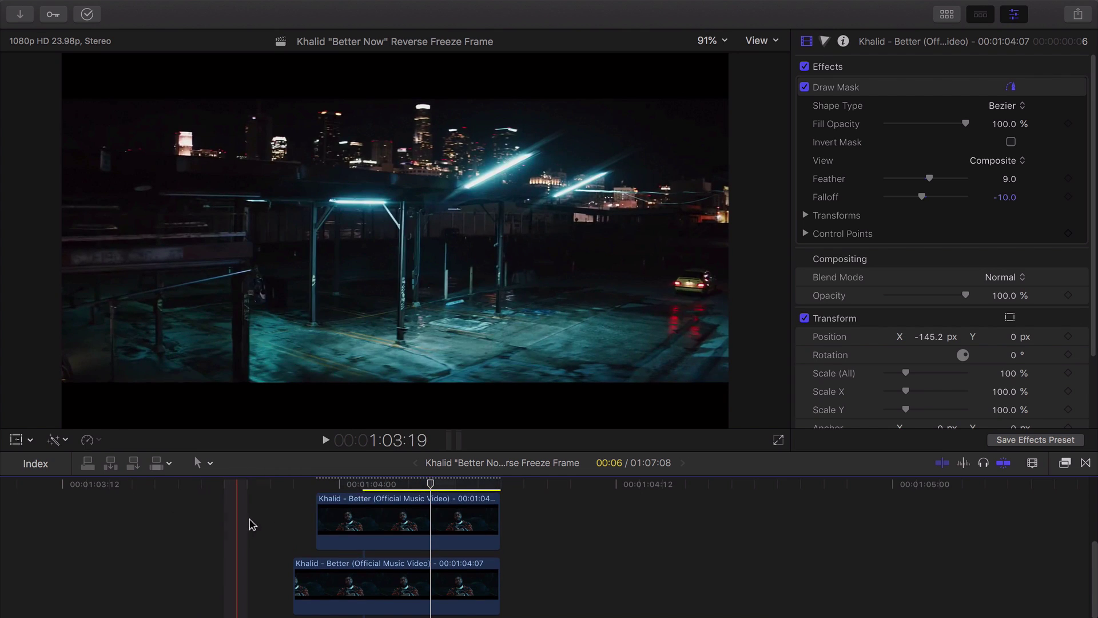
pyautogui.scroll(3, 377, 544)
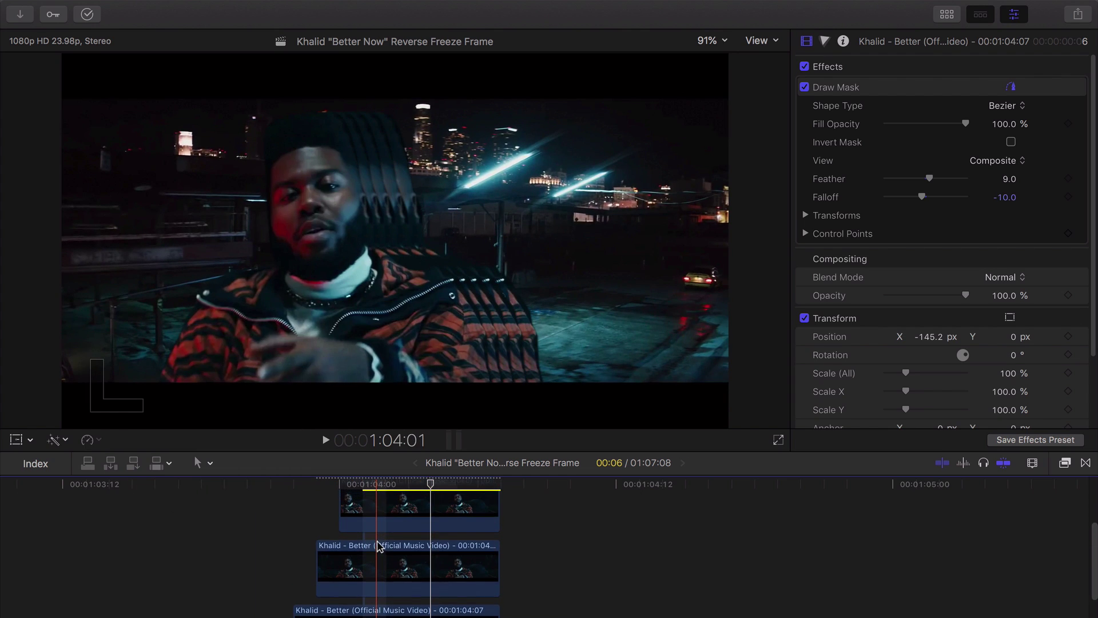
pyautogui.scroll(2, 376, 544)
pyautogui.scroll(-4, 473, 574)
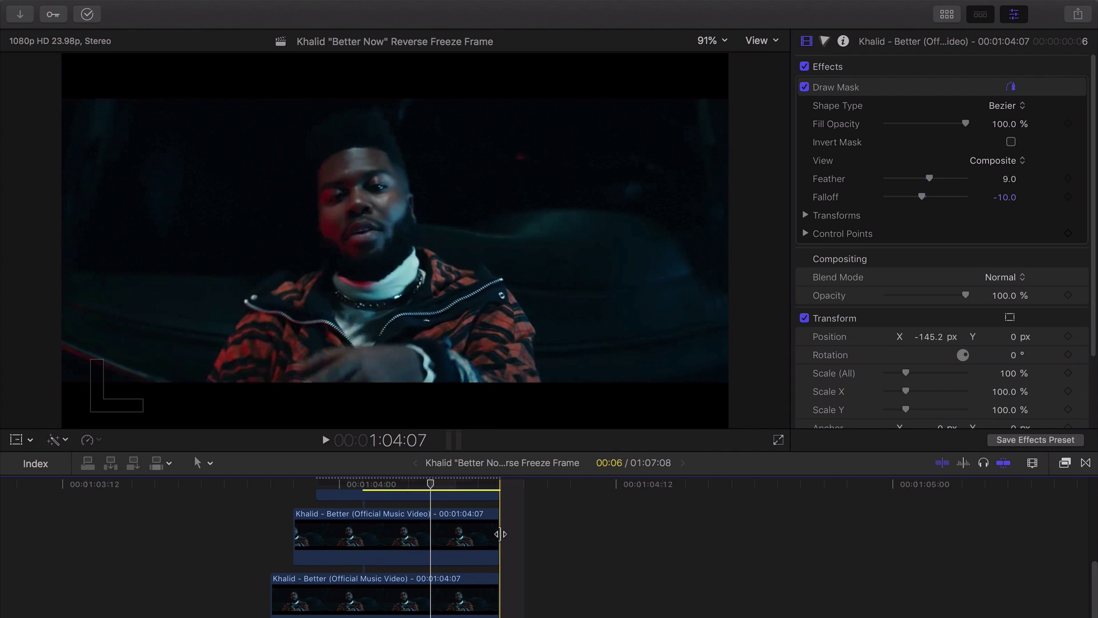
pyautogui.click(500, 483)
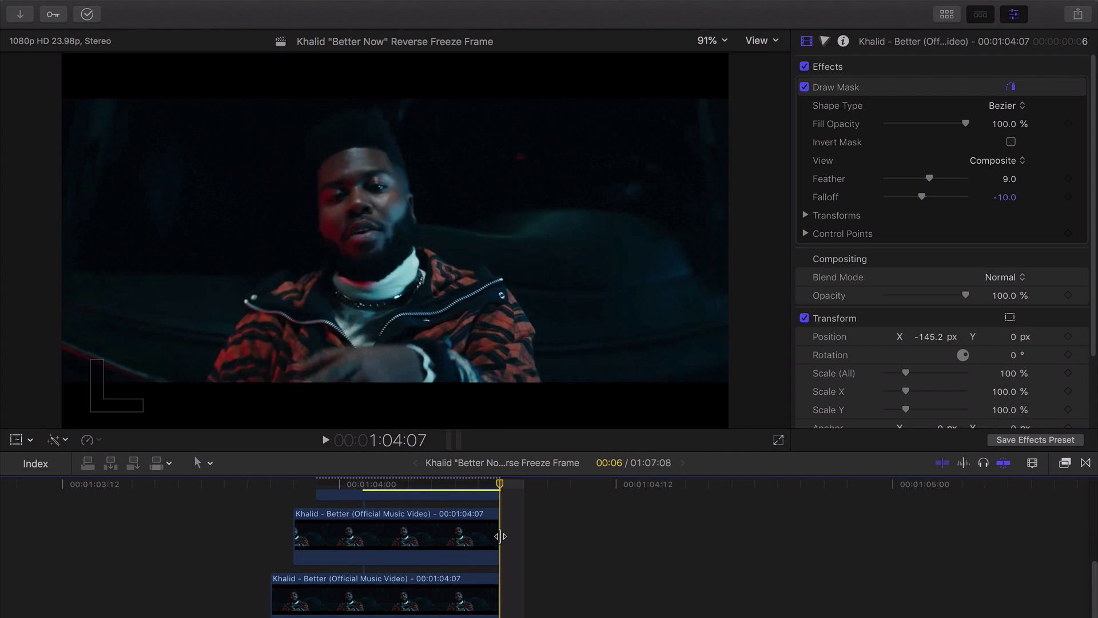
pyautogui.moveTo(497, 535); pyautogui.dragTo(456, 554)
# - Trim the top copy's end back until it lasts only about two frames
pyautogui.scroll(3, 488, 560)
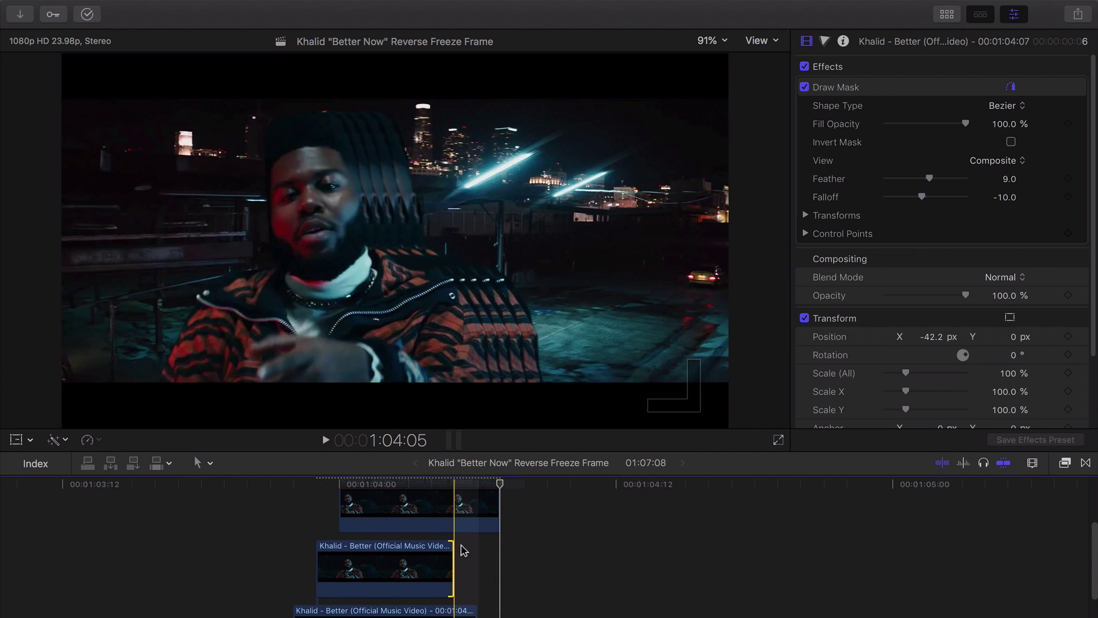
pyautogui.scroll(1, 475, 547)
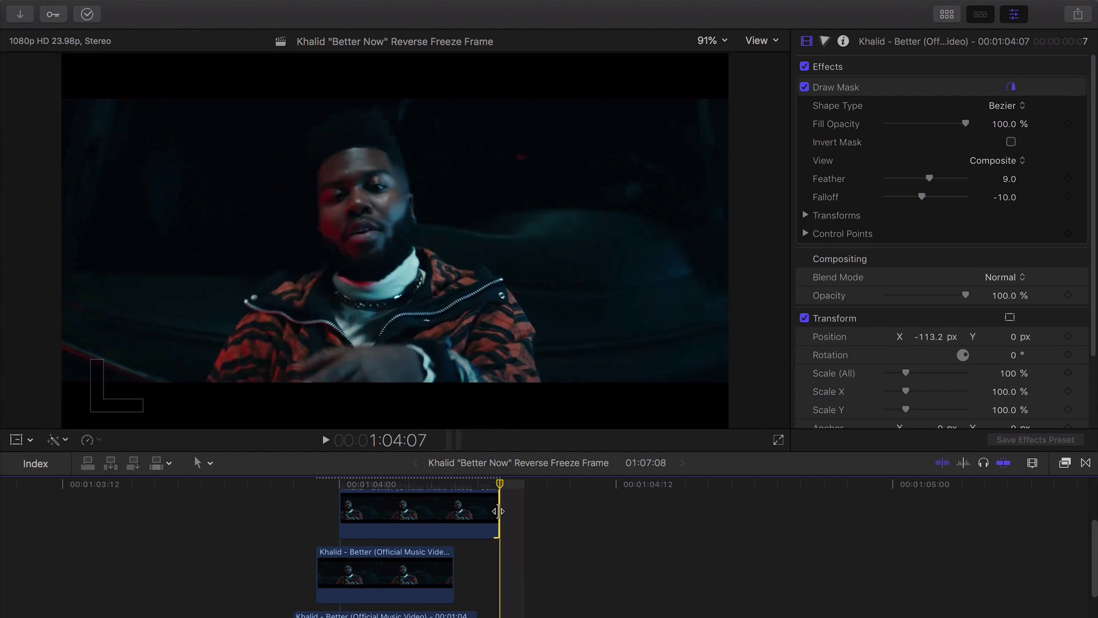
pyautogui.moveTo(497, 511); pyautogui.dragTo(435, 518)
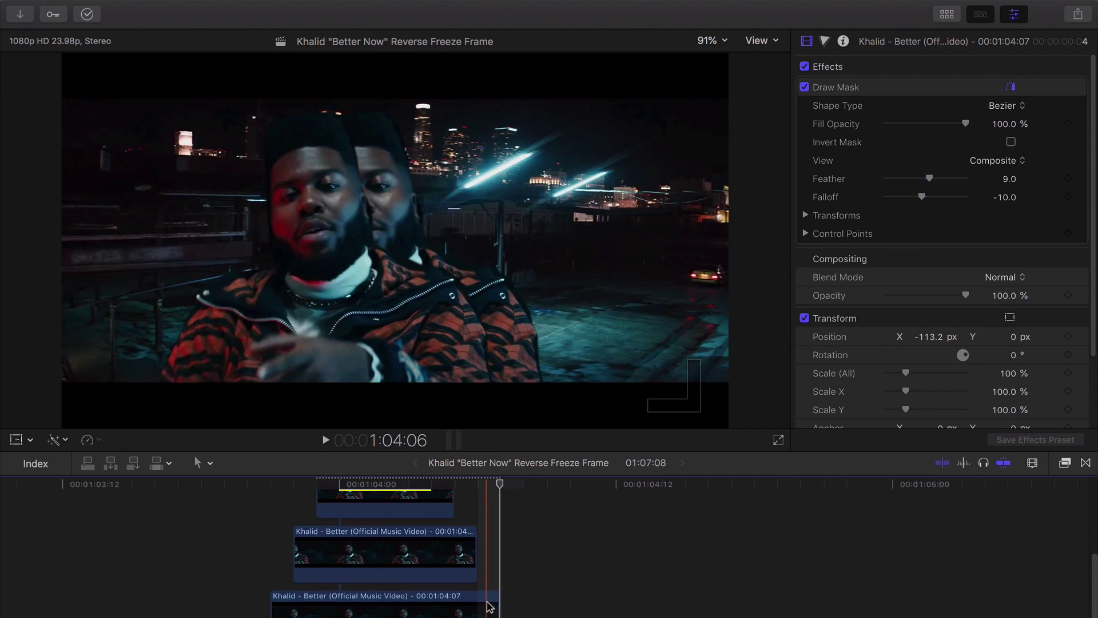
pyautogui.scroll(-2, 468, 585)
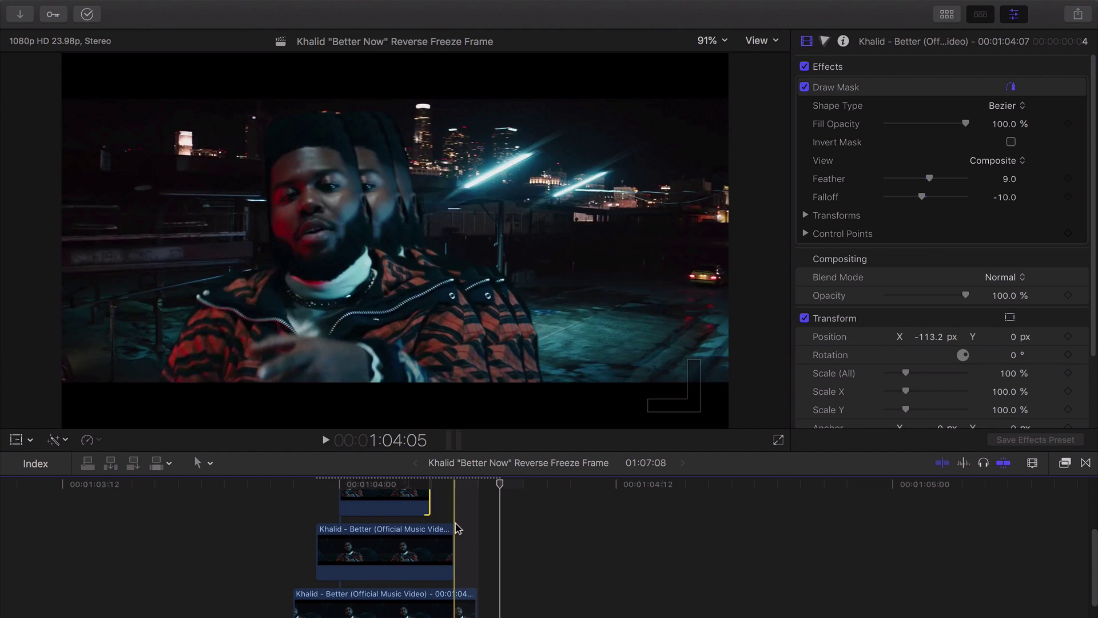
pyautogui.scroll(5, 501, 552)
pyautogui.moveTo(492, 537); pyautogui.dragTo(402, 535)
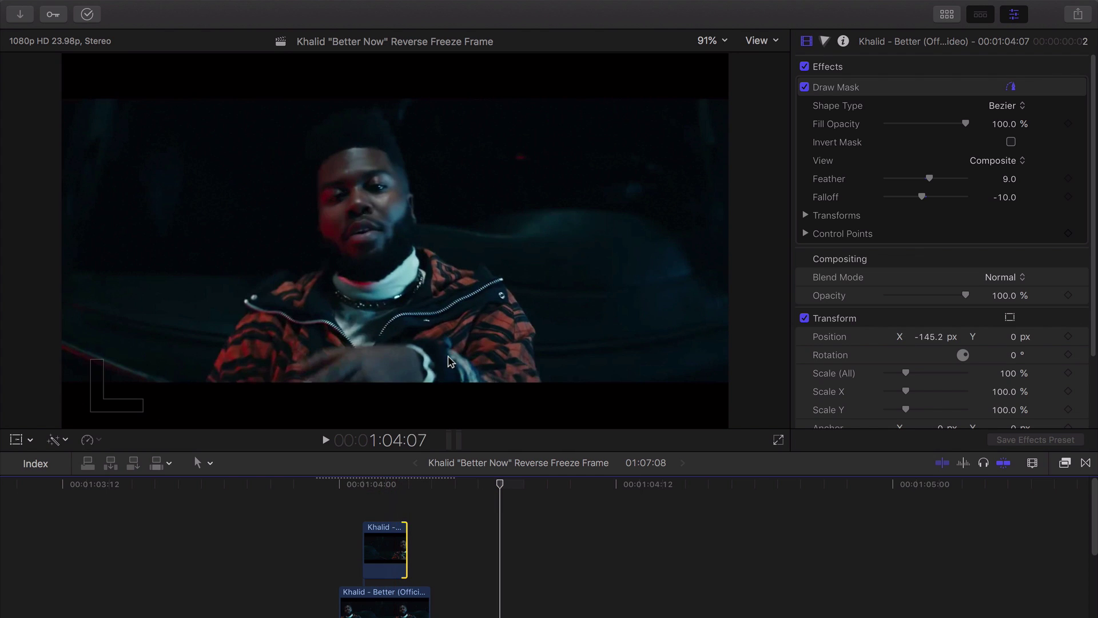
pyautogui.scroll(-3, 395, 537)
pyautogui.scroll(-6, 395, 552)
pyautogui.scroll(1, 402, 581)
pyautogui.scroll(-2, 471, 612)
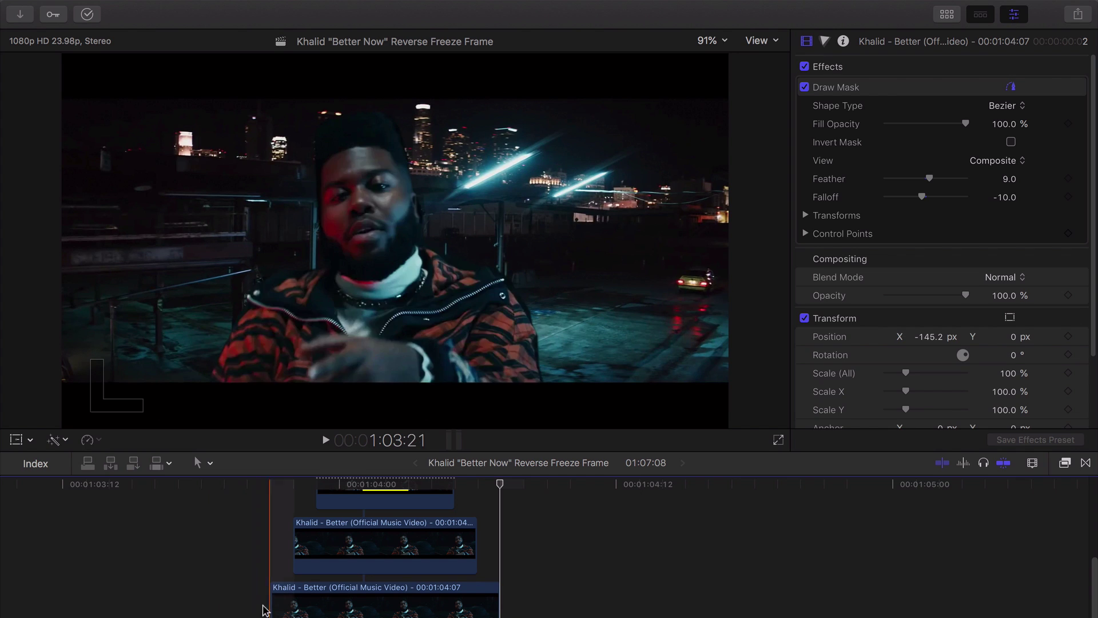
pyautogui.scroll(2, 330, 602)
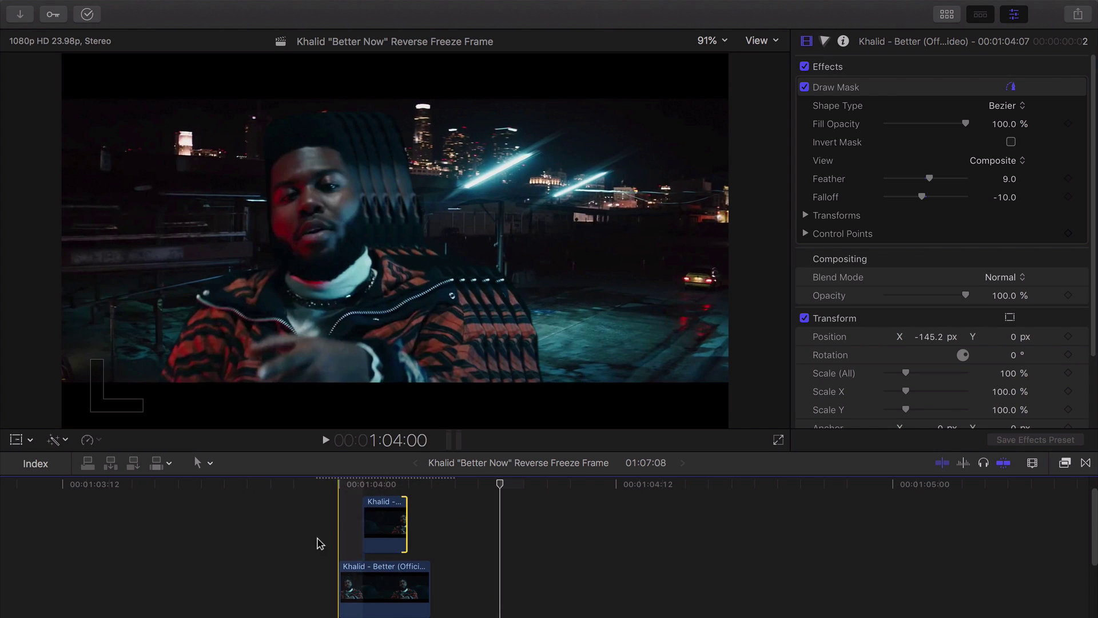
# - Play back the staggered echo trail, then stop
pyautogui.press('space')
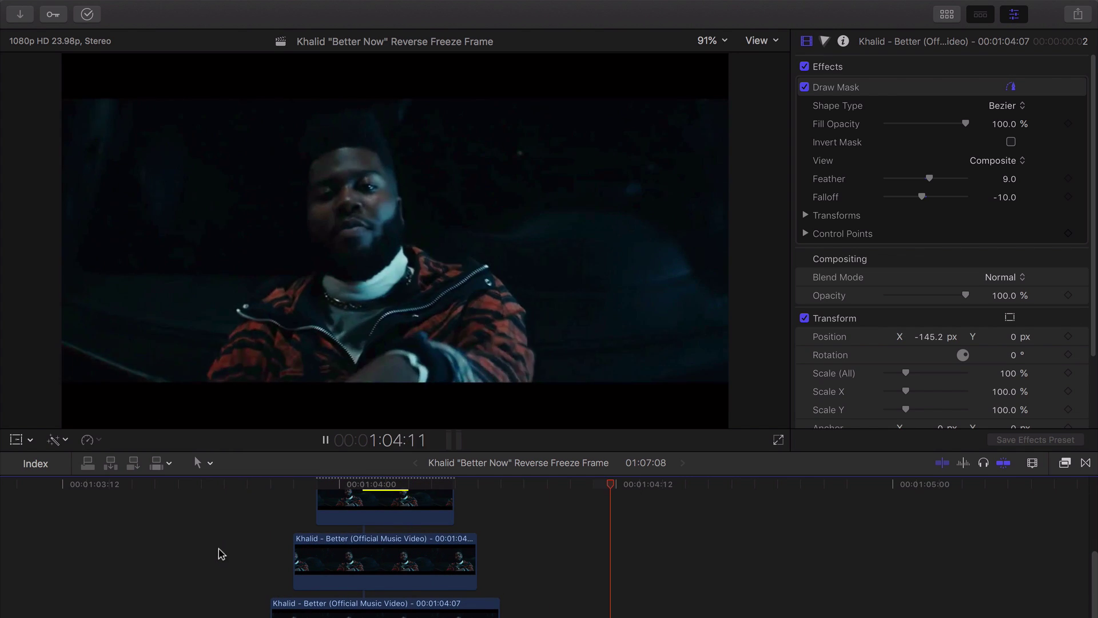
pyautogui.press('space')
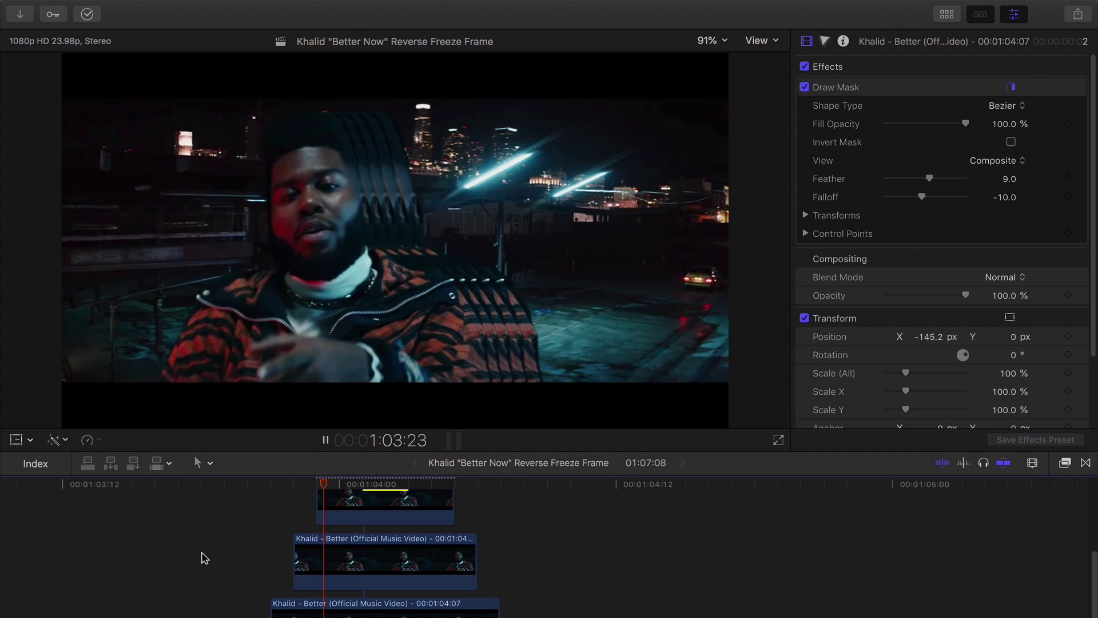
pyautogui.scroll(10, 330, 602)
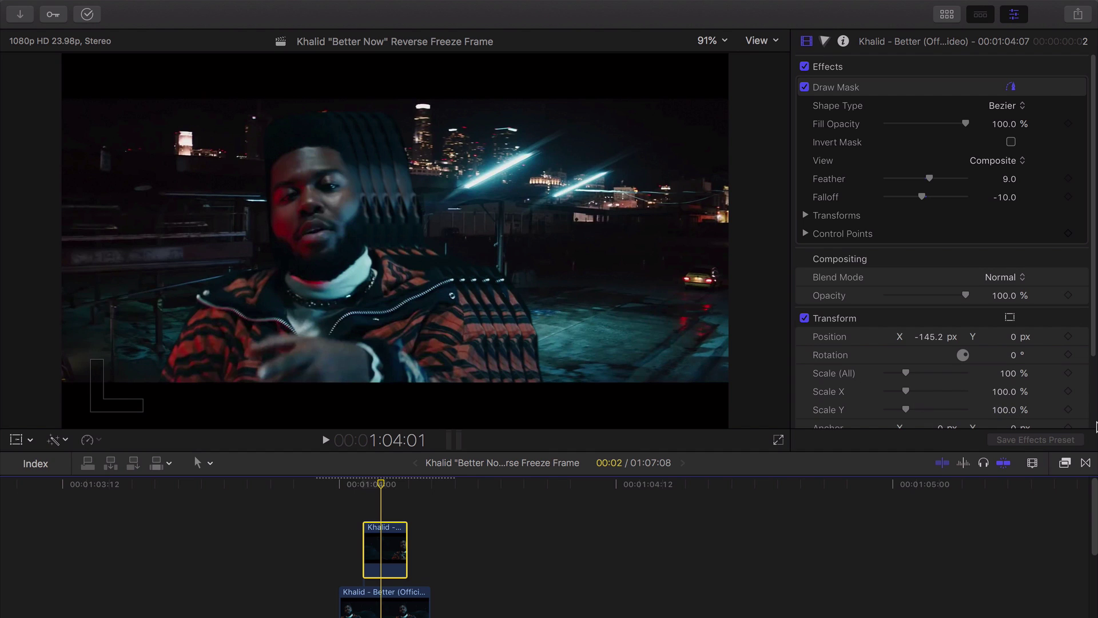
# - Compare the copy with its mask off and on, then pick the Directional blur effect
pyautogui.click(805, 88)
pyautogui.click(805, 87)
pyautogui.click(1064, 464)
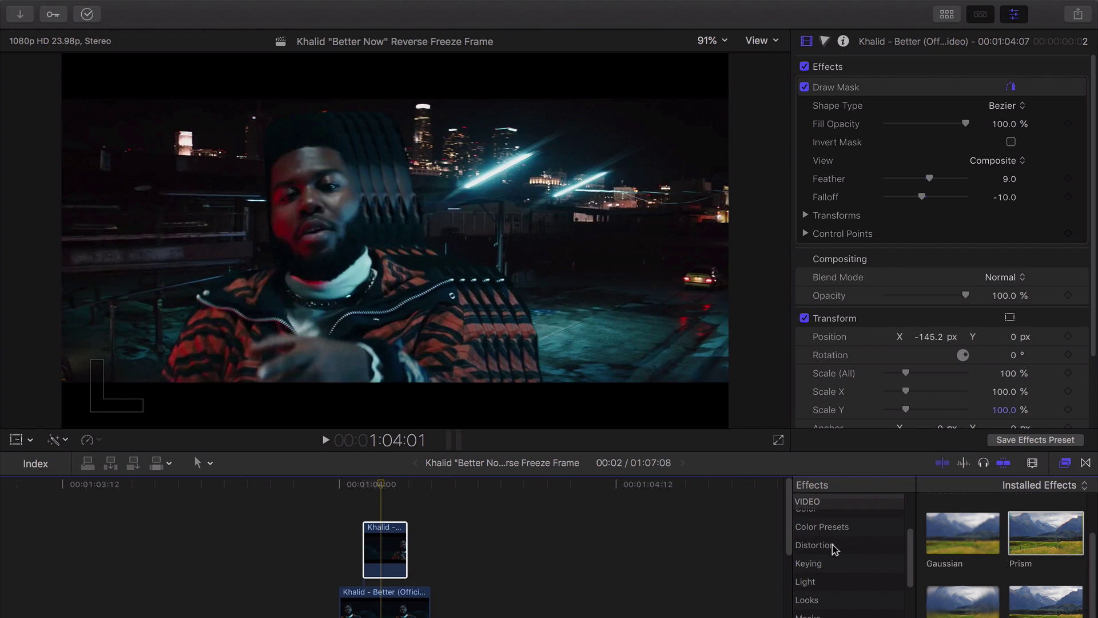
pyautogui.scroll(2, 833, 549)
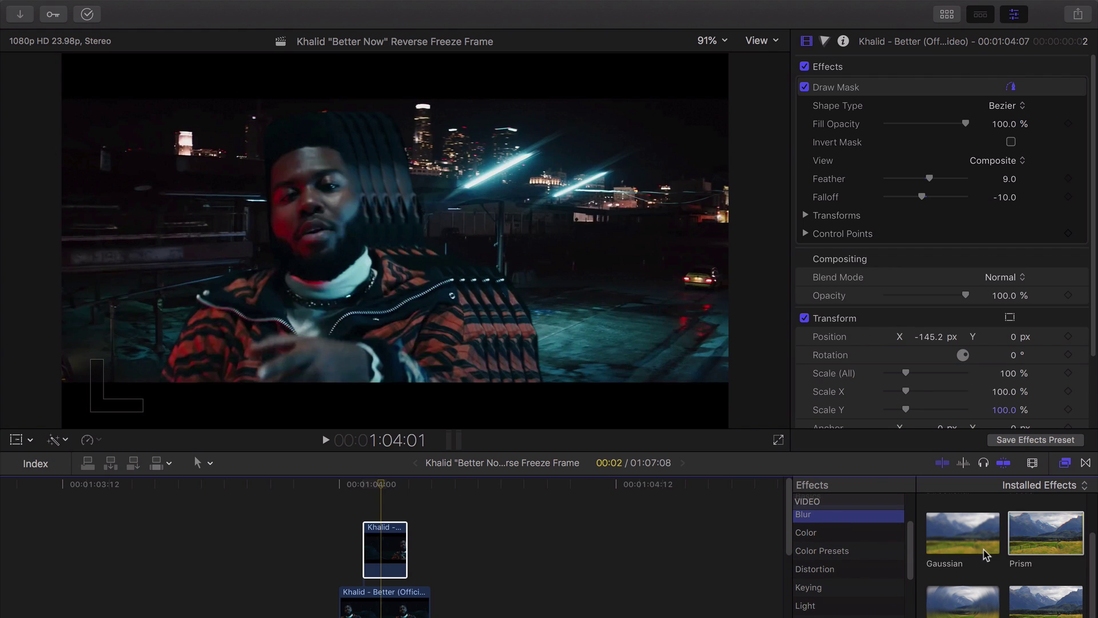
pyautogui.scroll(2, 959, 541)
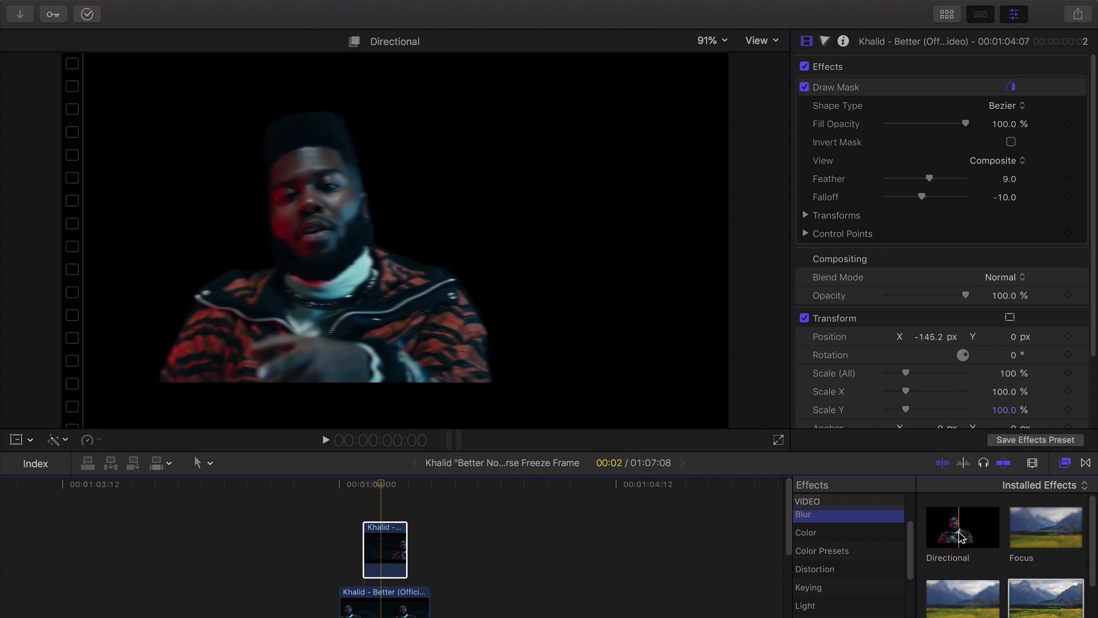
pyautogui.click(949, 537)
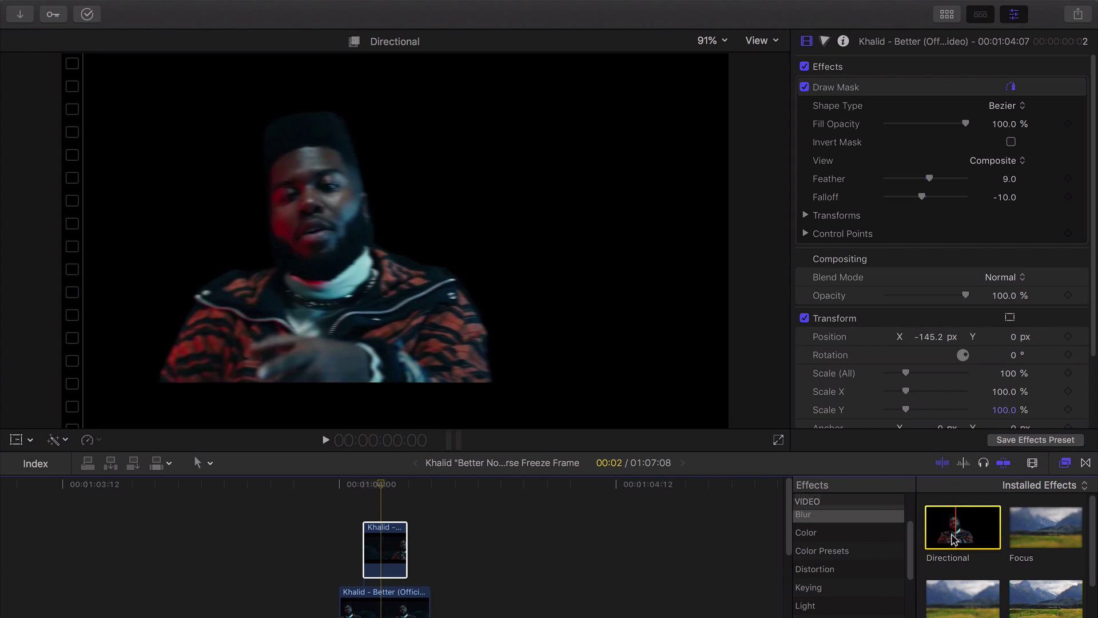
# - Apply Directional blur to the top copy and two lower copies
pyautogui.moveTo(951, 546); pyautogui.dragTo(394, 549)
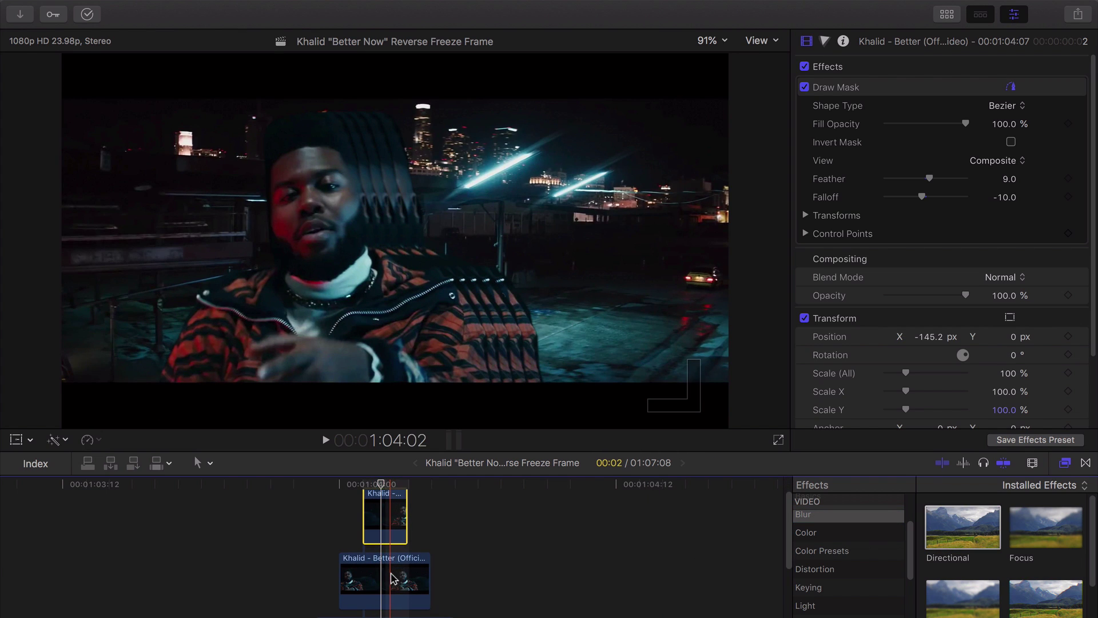
pyautogui.scroll(-1, 393, 579)
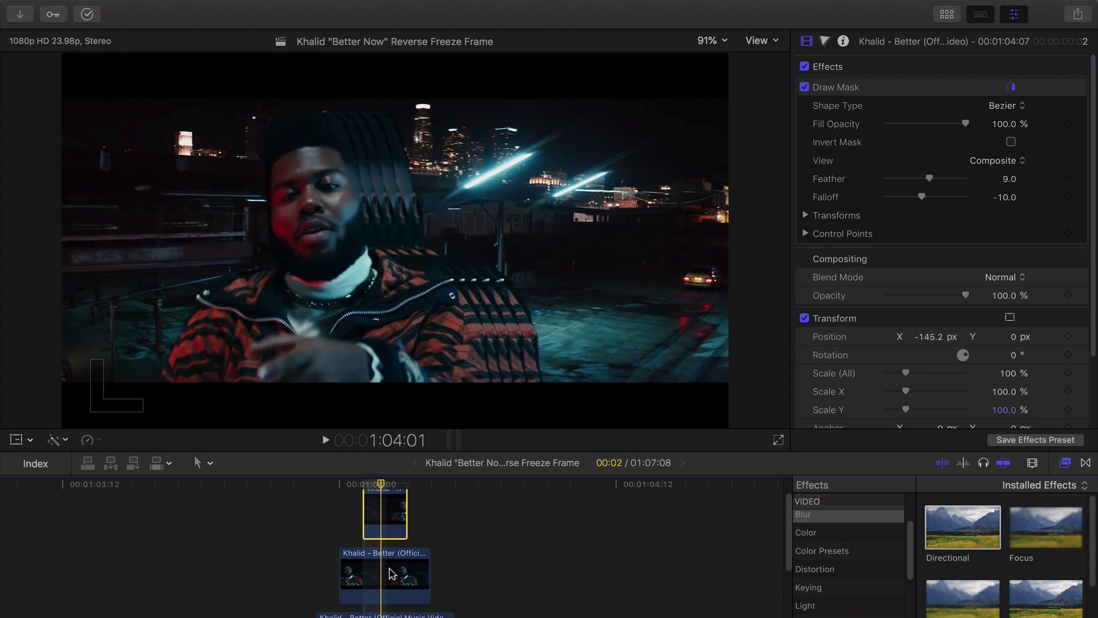
pyautogui.moveTo(946, 544); pyautogui.dragTo(407, 571)
pyautogui.scroll(-5, 621, 579)
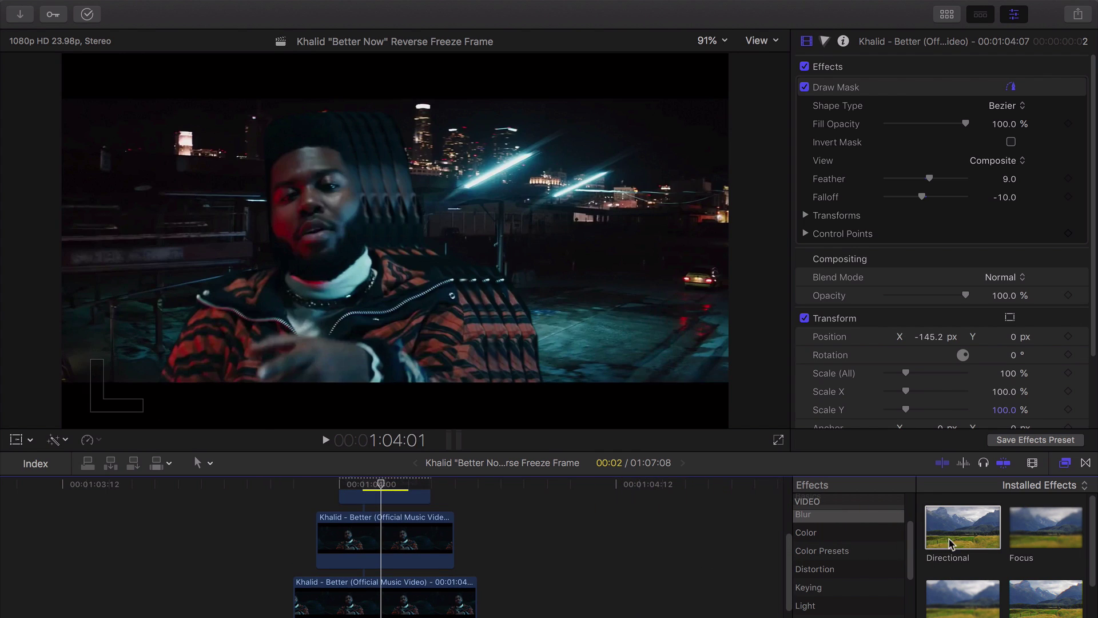
pyautogui.moveTo(952, 542); pyautogui.dragTo(452, 586)
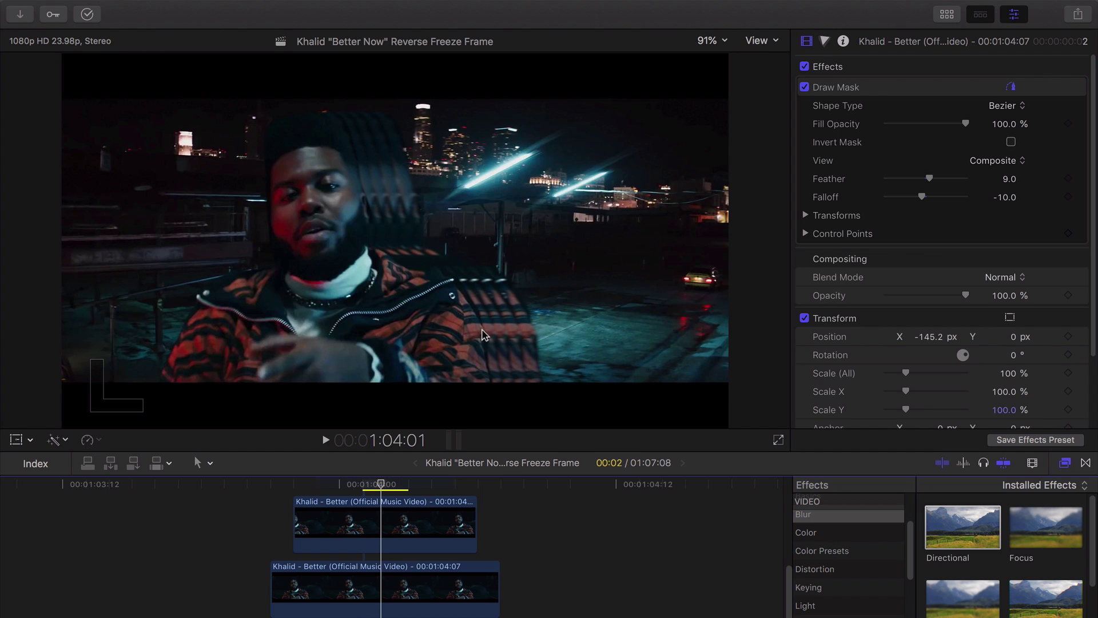
# - Play back the blurred copies, then select the topmost freeze-frame copy
pyautogui.press('space')
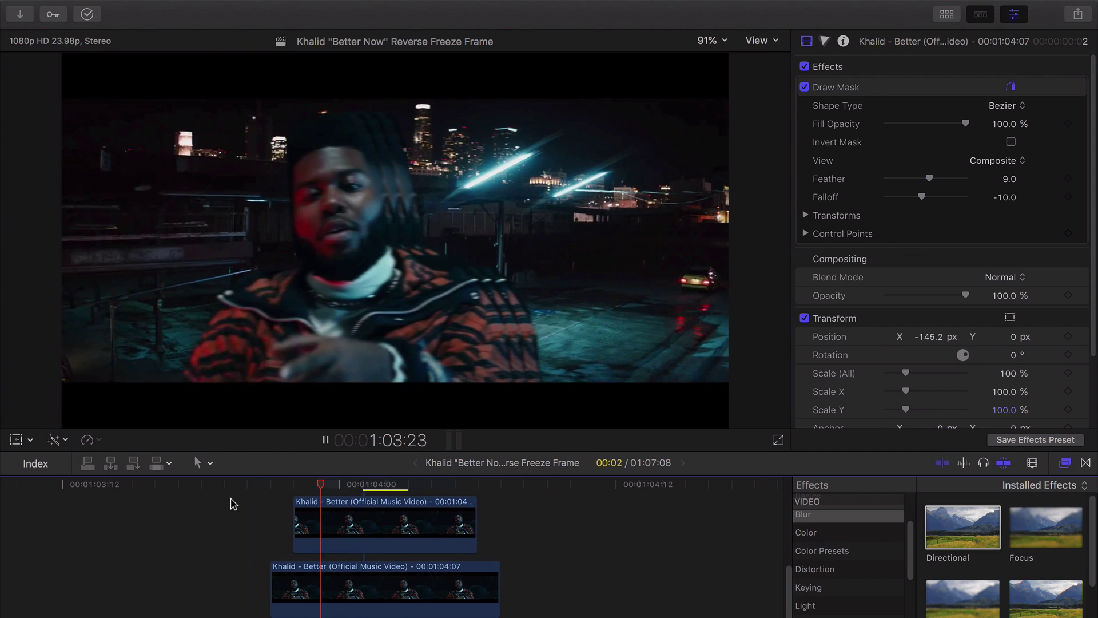
pyautogui.press('space')
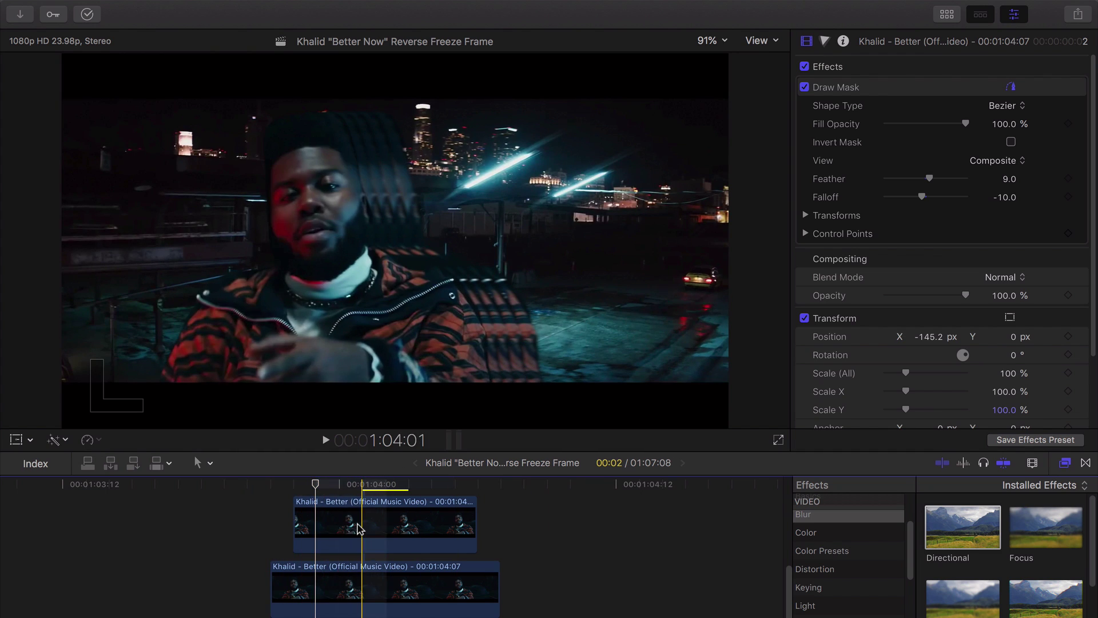
pyautogui.click(355, 523)
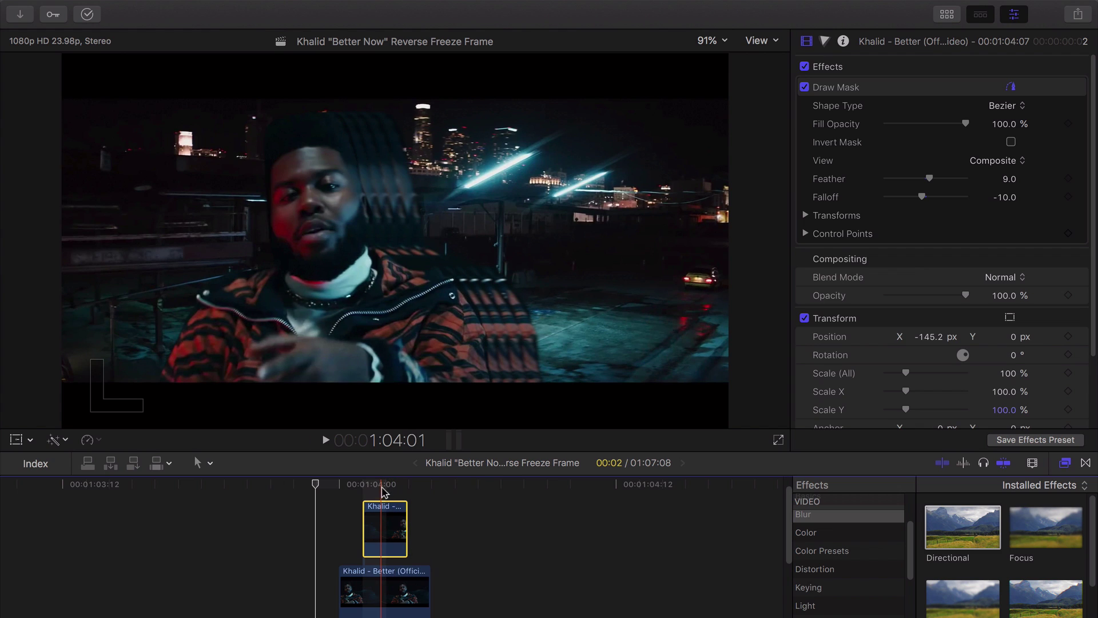
# - Apply the Bad TV effect from Stylize to the top freeze-frame clip
pyautogui.scroll(-1, 1029, 596)
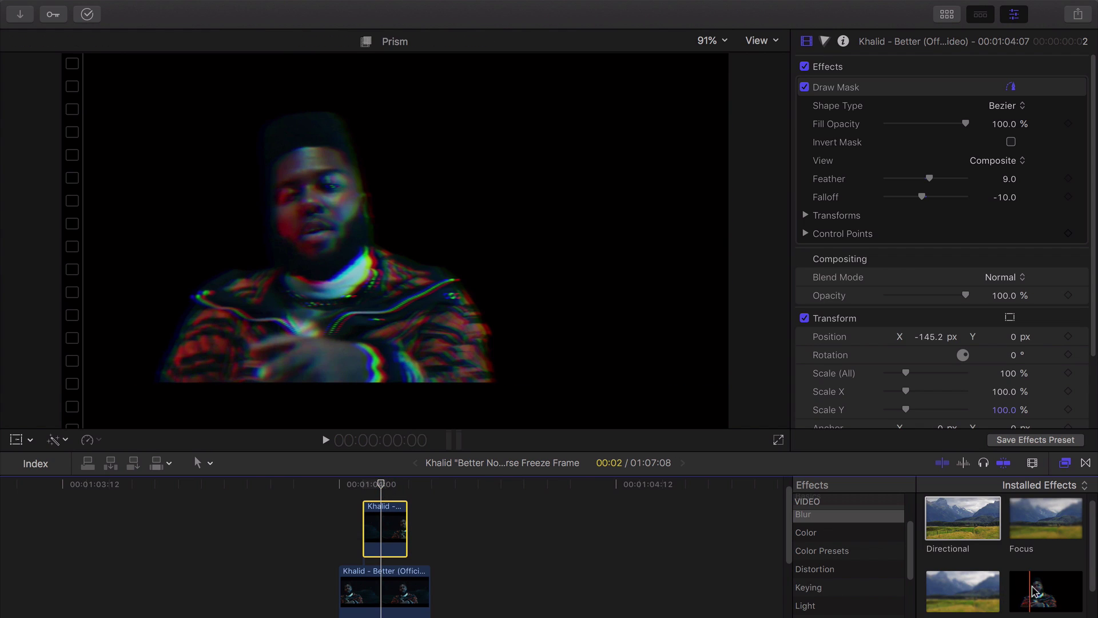
pyautogui.scroll(-3, 848, 558)
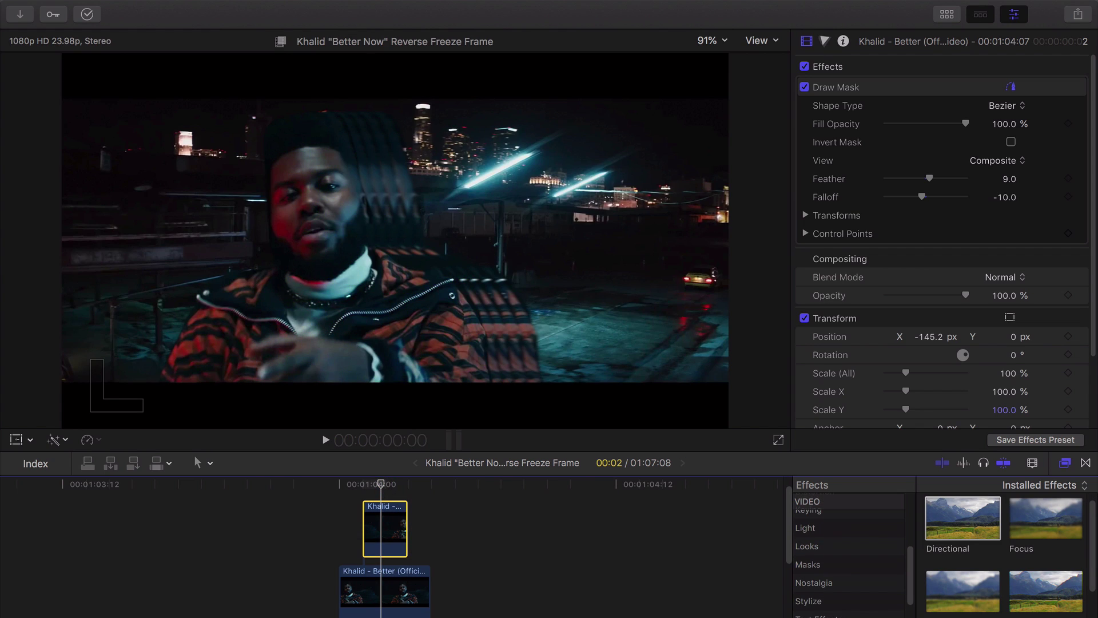
pyautogui.click(828, 605)
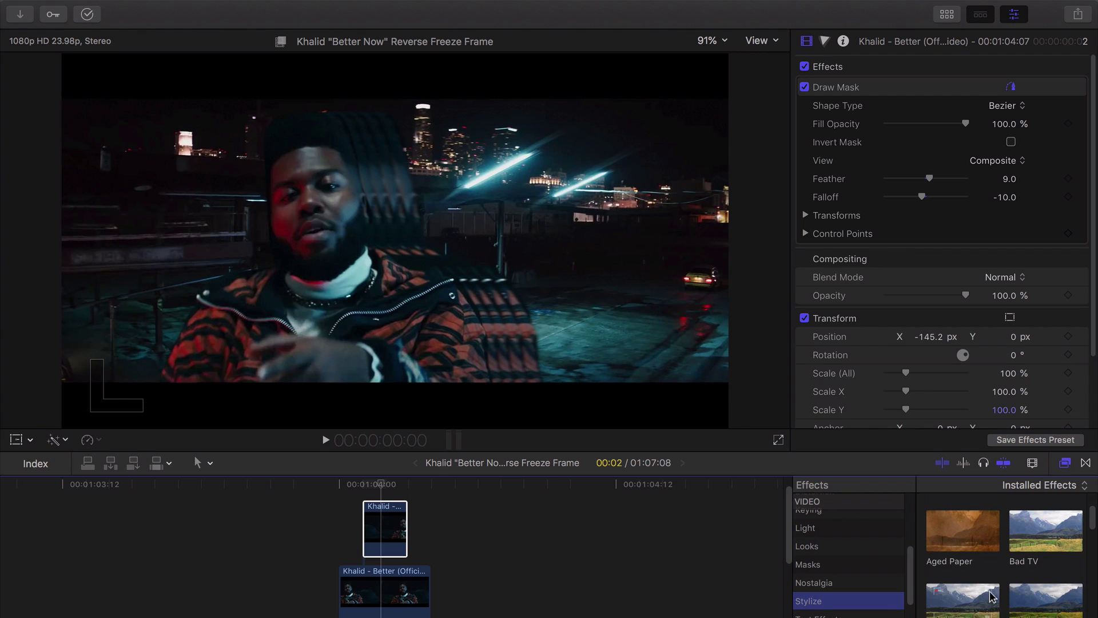
pyautogui.click(1027, 538)
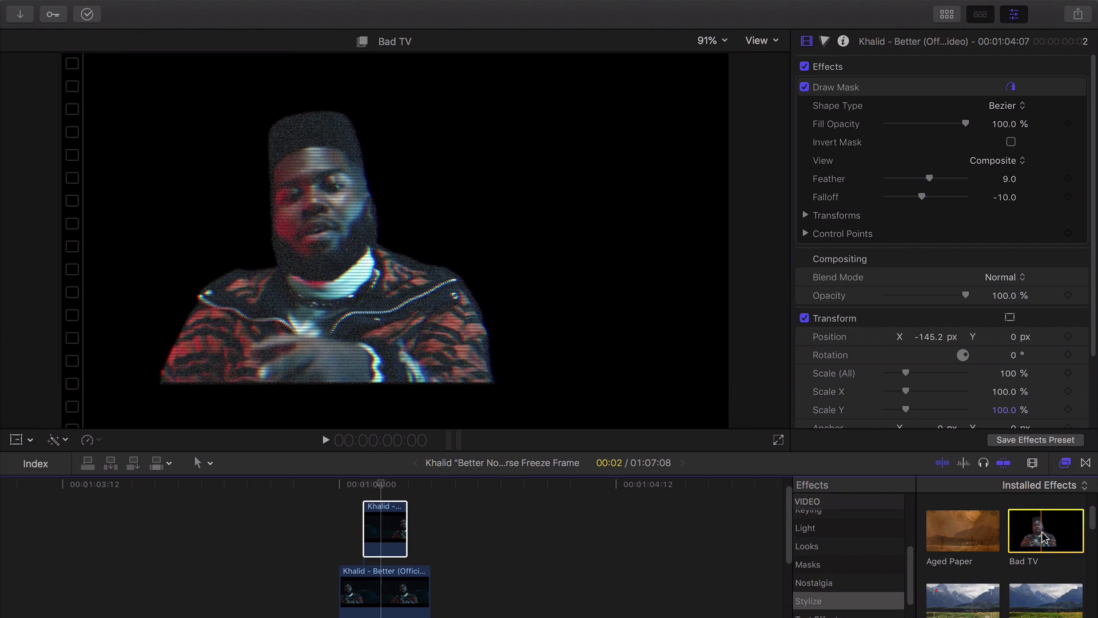
pyautogui.moveTo(1042, 538); pyautogui.dragTo(382, 527)
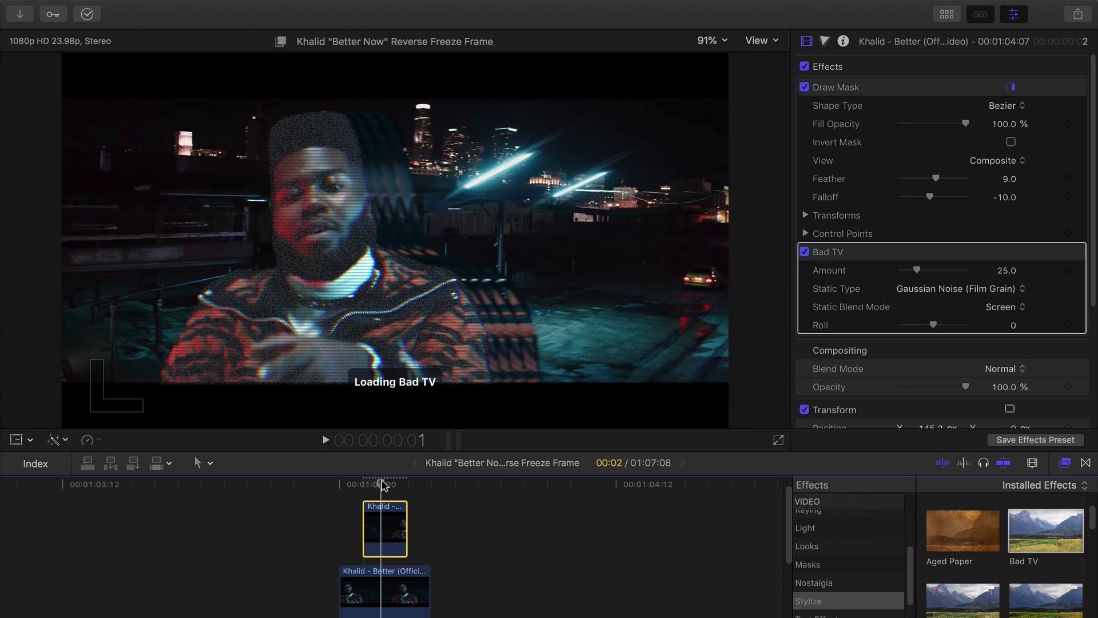
# - Set Bad TV's Static Type to TV static and its Amount to 25
pyautogui.click(1064, 463)
pyautogui.click(865, 257)
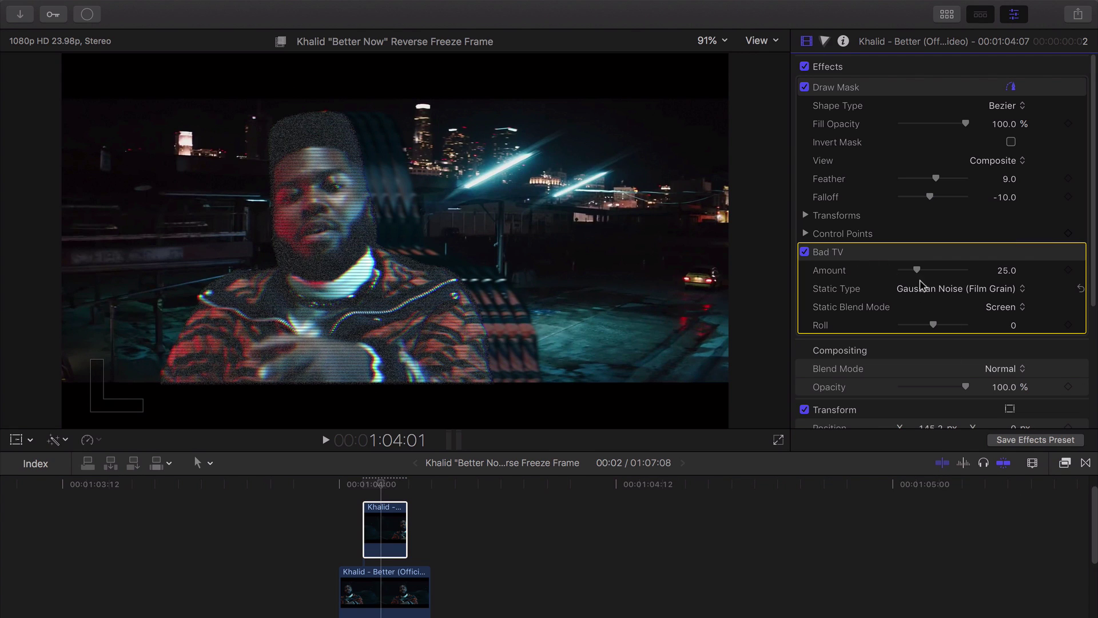
pyautogui.click(898, 289)
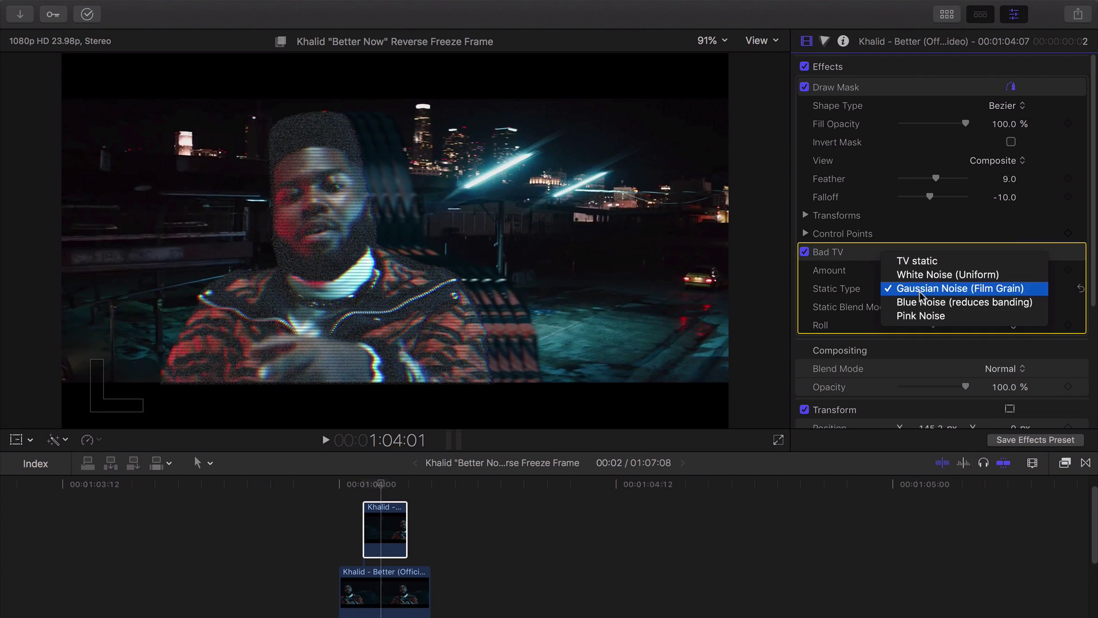
pyautogui.click(926, 262)
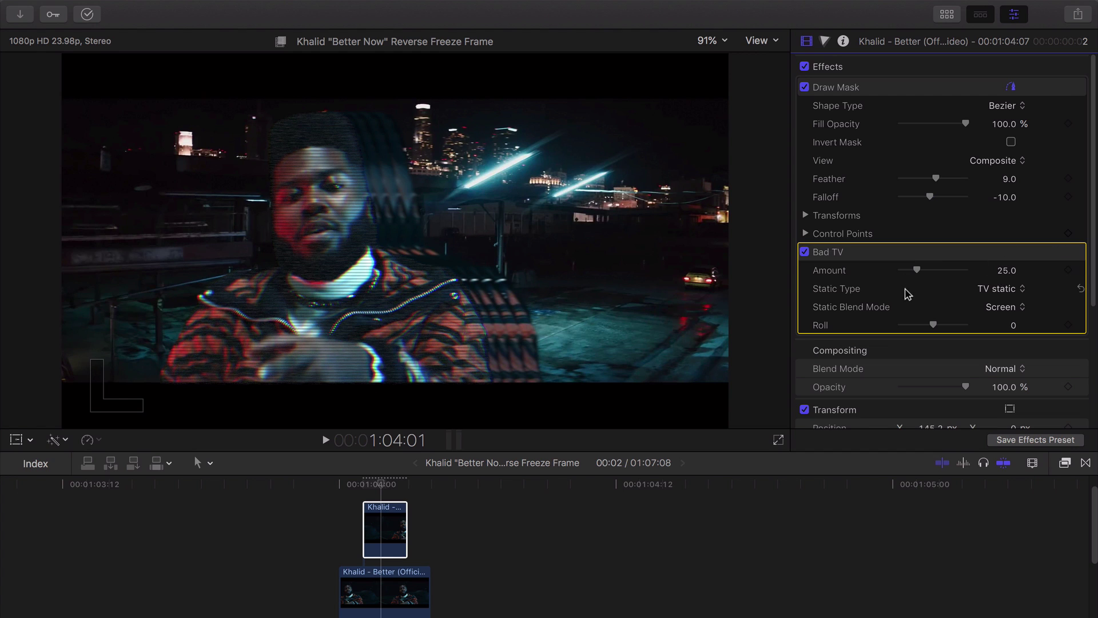
pyautogui.moveTo(928, 273); pyautogui.dragTo(921, 272)
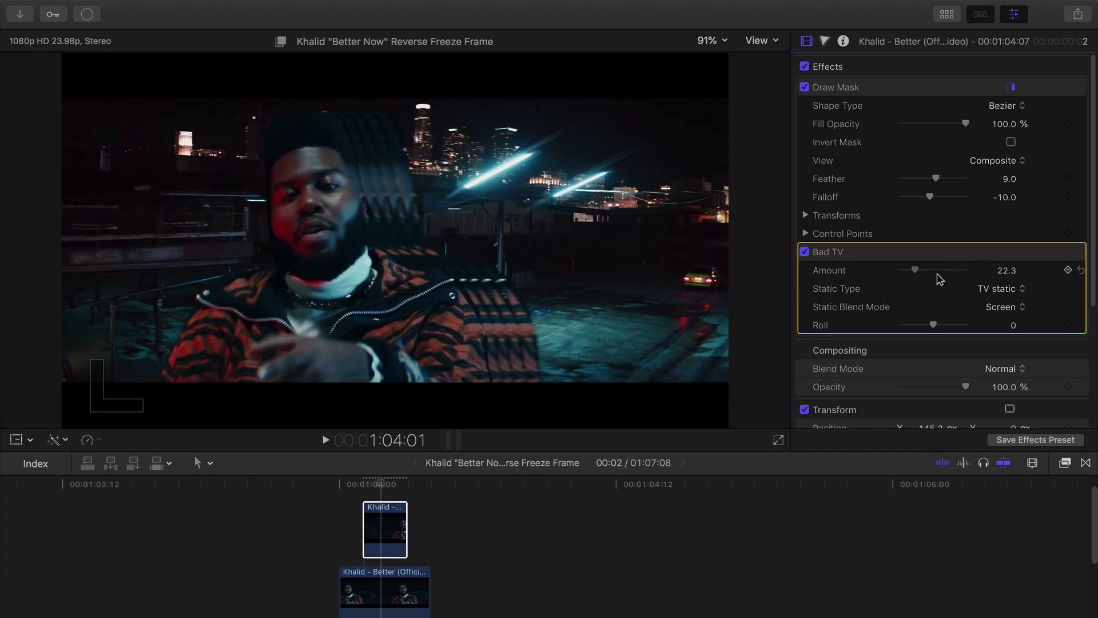
# - Keyframe the Amount while moving the playhead to 1:04:03 and back to 1:04:02
pyautogui.click(390, 481)
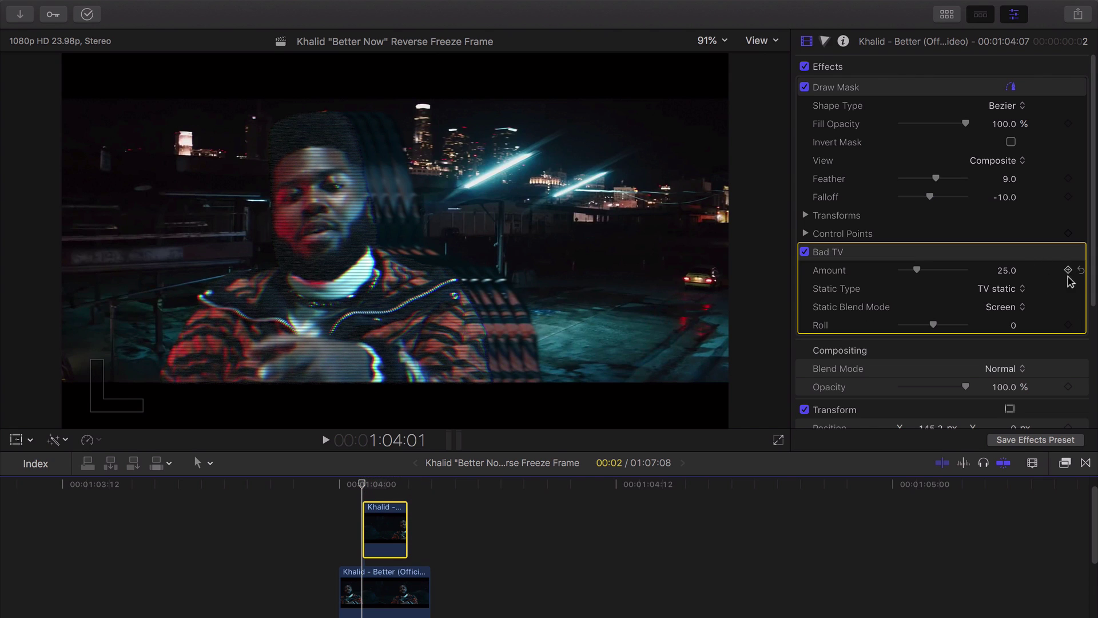
pyautogui.moveTo(362, 486); pyautogui.dragTo(408, 485)
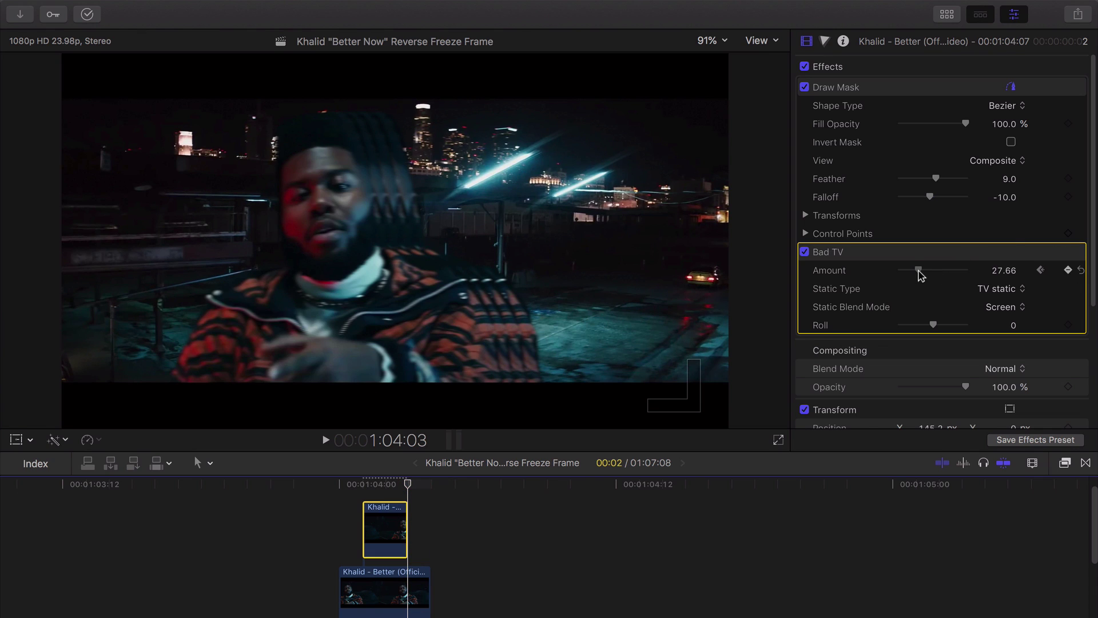
pyautogui.moveTo(400, 485); pyautogui.dragTo(117, 511)
# - Zoom the timeline out and play the static clip from about 1:03:09 and 1:04:02
pyautogui.press('space')
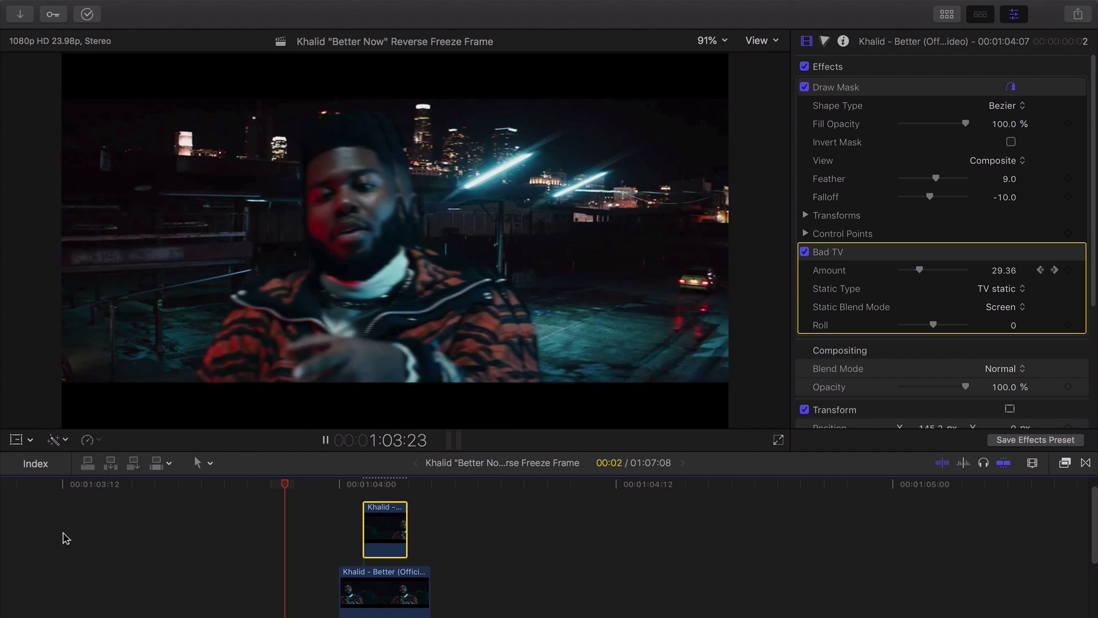
pyautogui.press('space')
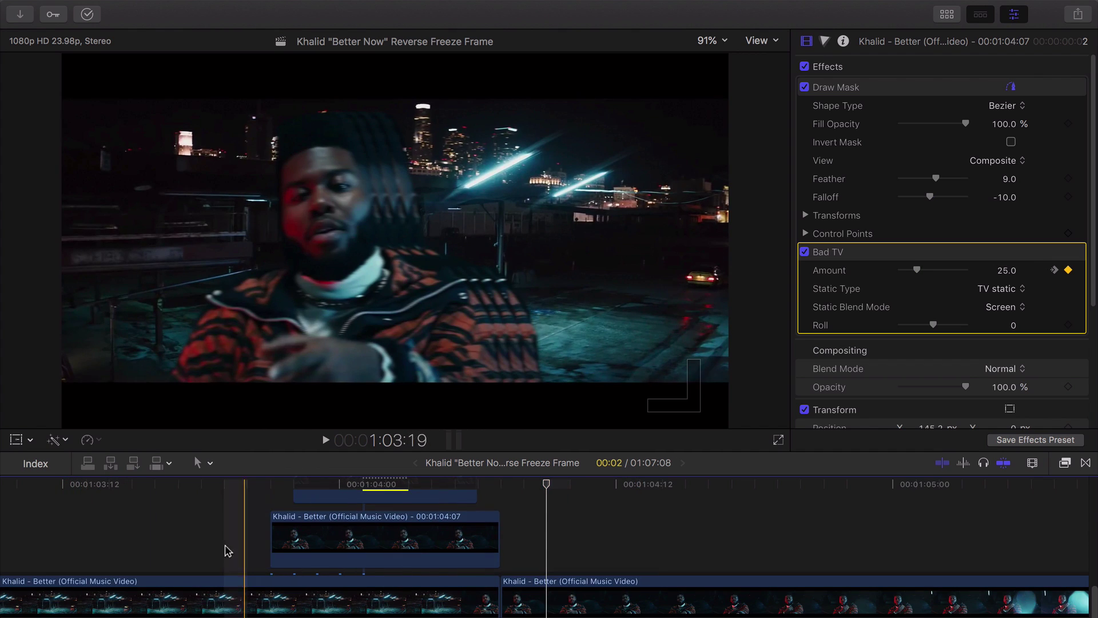
pyautogui.hscroll(-5, 192, 548)
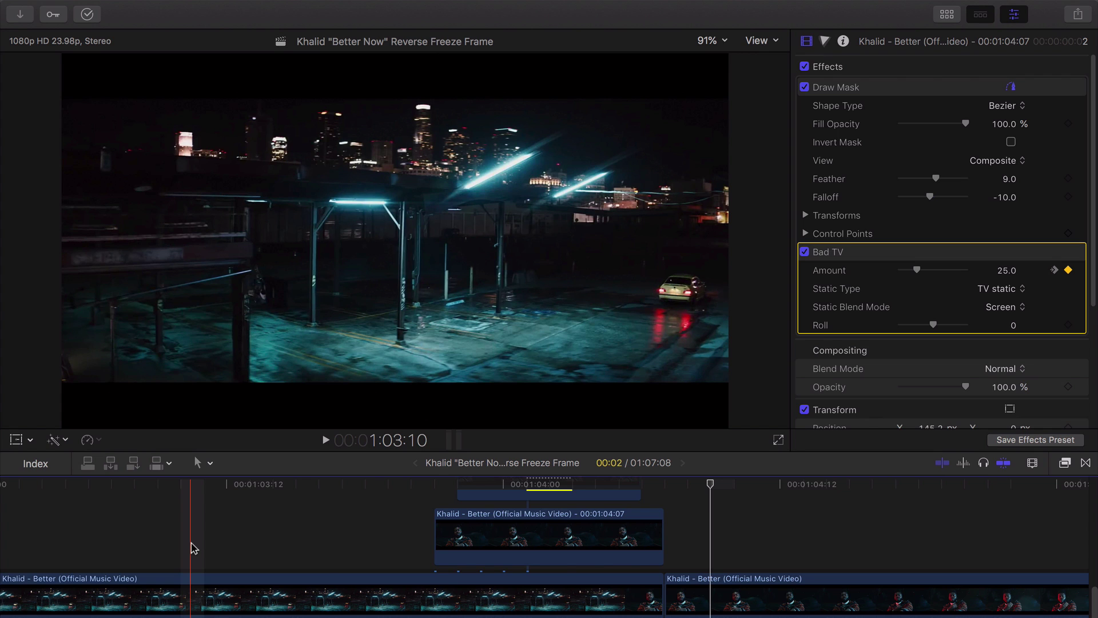
pyautogui.press('super+minus')
pyautogui.press('super+minus')
pyautogui.click(179, 486)
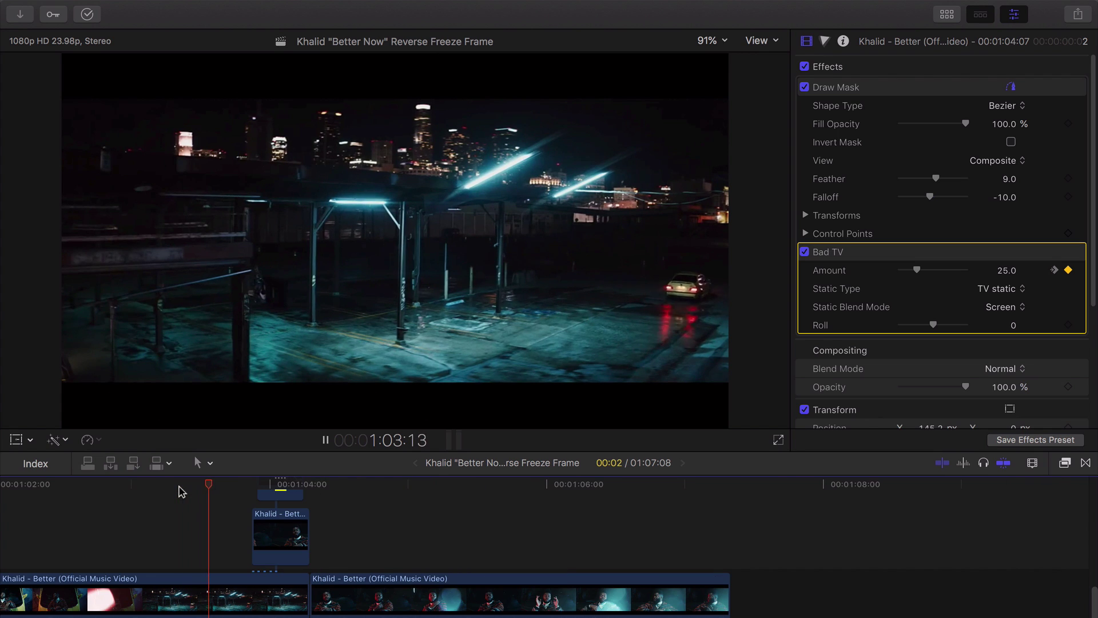
pyautogui.click(175, 488)
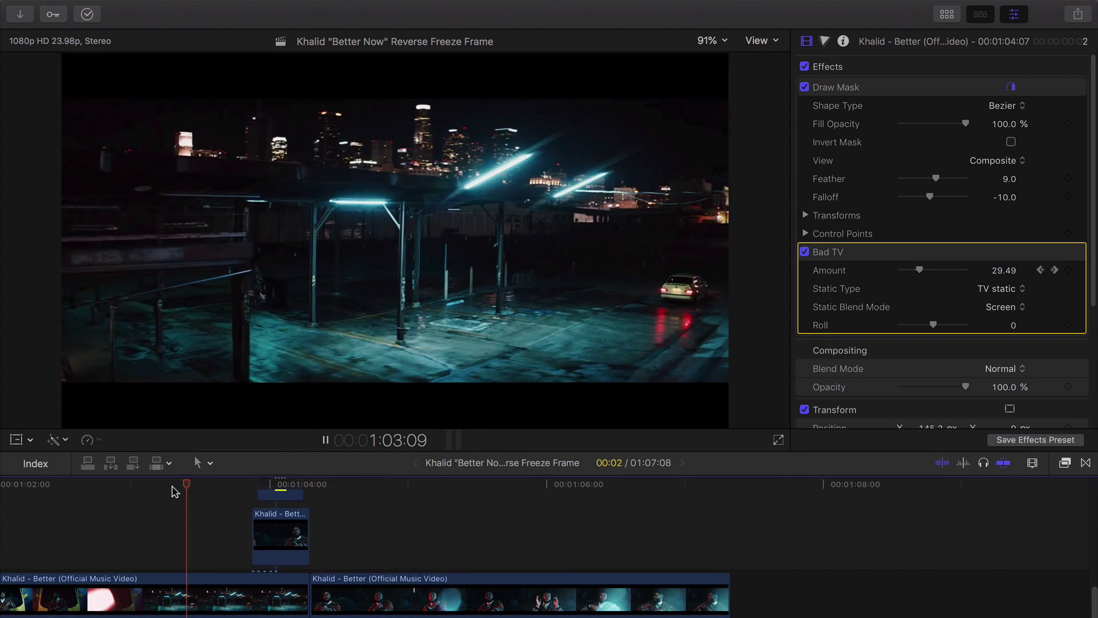
pyautogui.click(287, 485)
pyautogui.press('space')
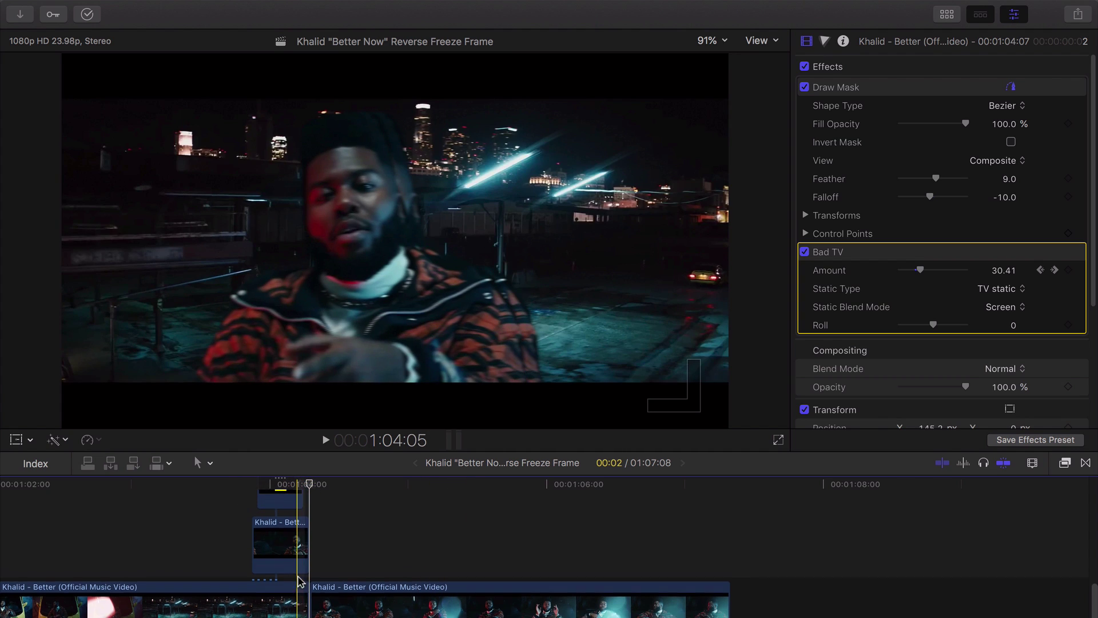
# - Enlarge the timeline so all stacked Khalid copies are visible
pyautogui.scroll(2, 300, 582)
pyautogui.click(306, 591)
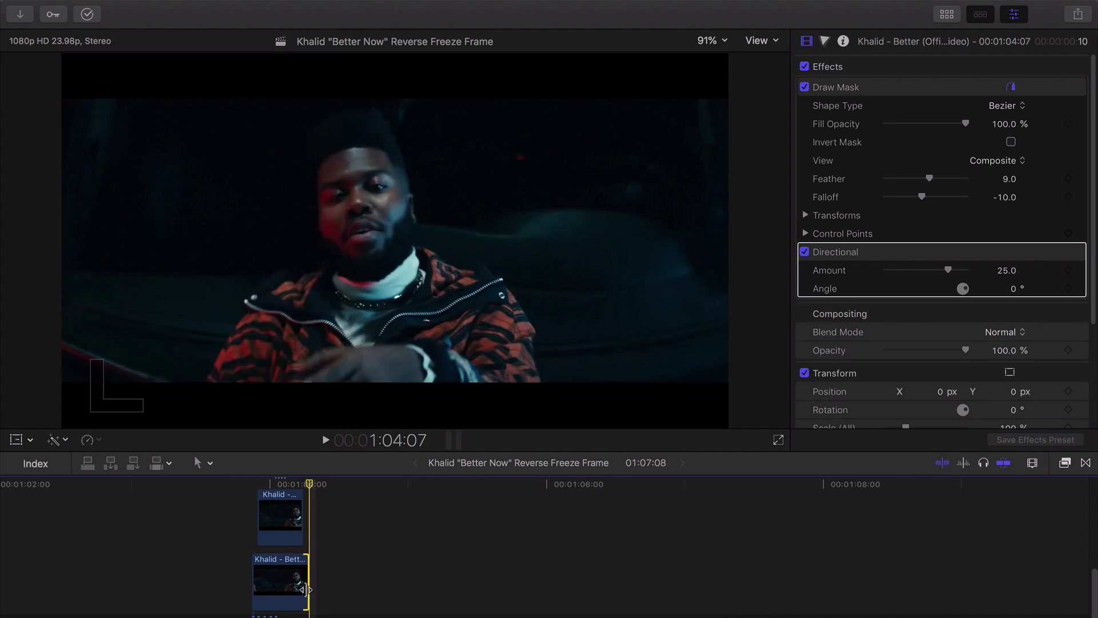
pyautogui.scroll(-3, 309, 578)
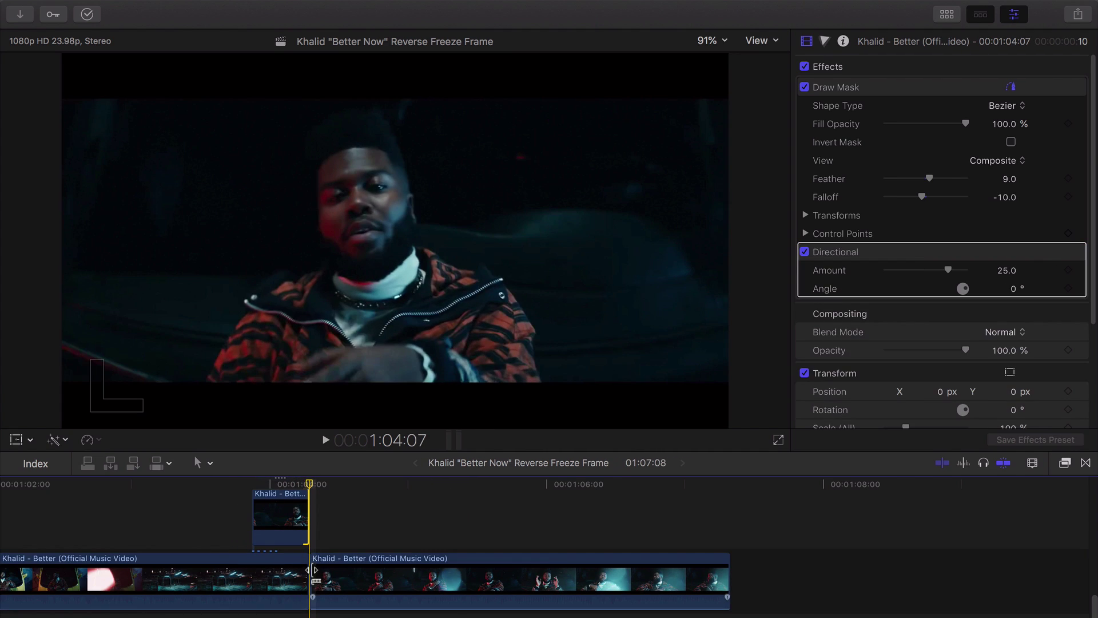
pyautogui.scroll(3, 316, 570)
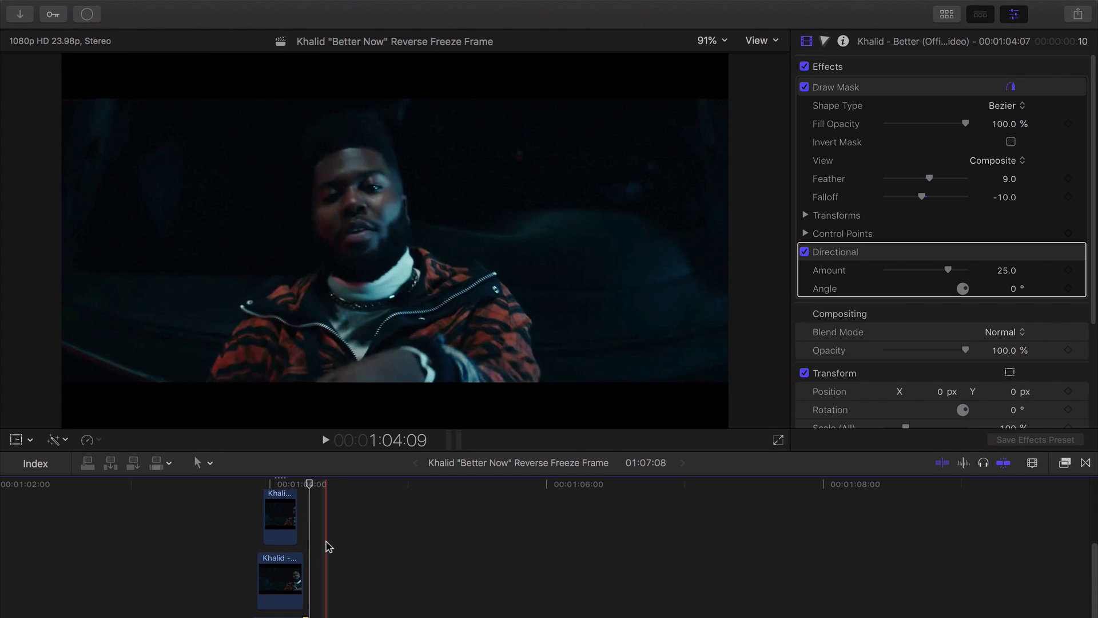
pyautogui.press('super+z')
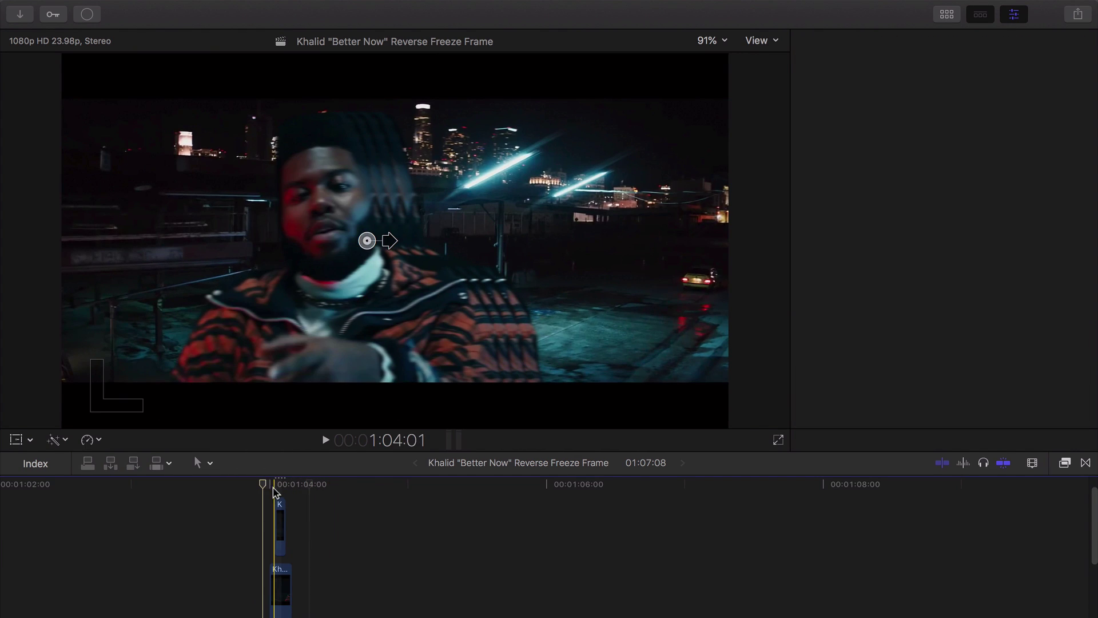
pyautogui.moveTo(282, 453); pyautogui.dragTo(297, 293)
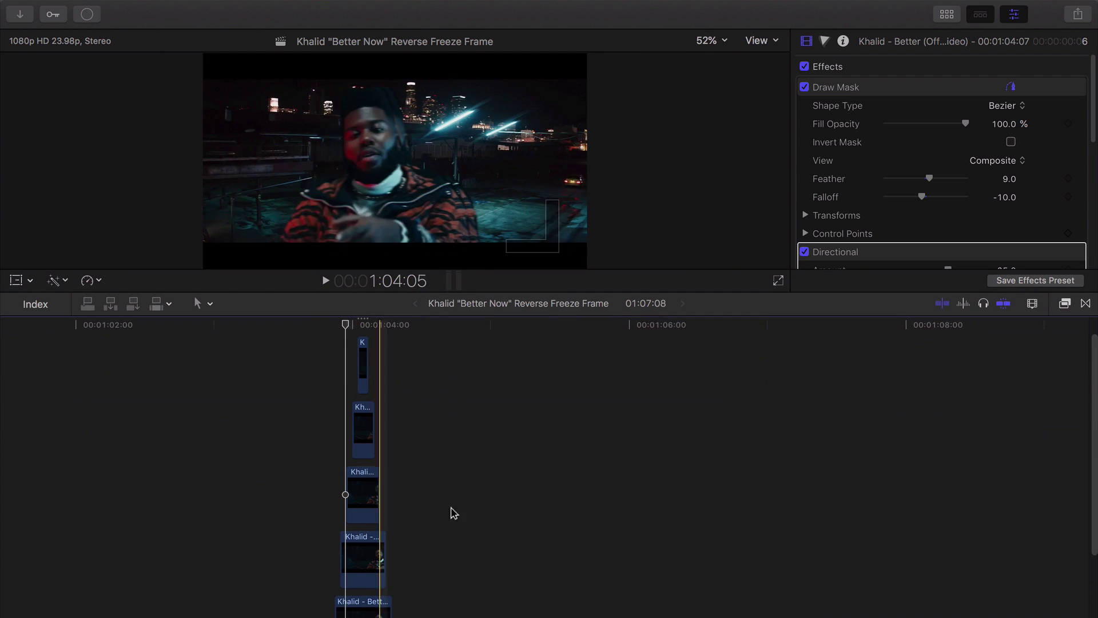
pyautogui.click(552, 512)
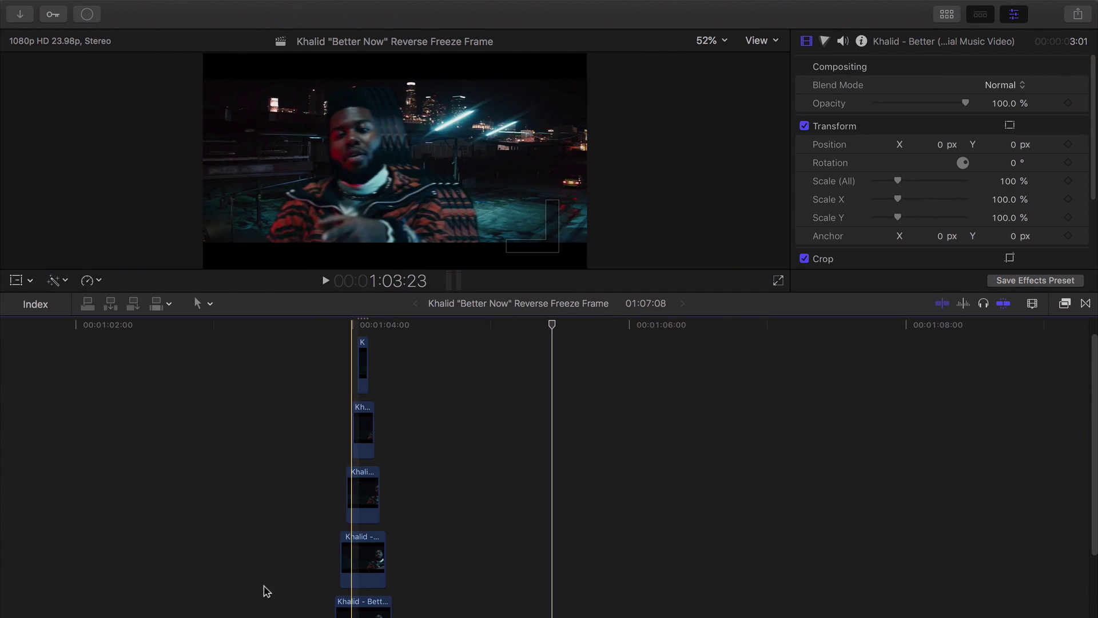
# - Enlarge the viewer again and play the sequence from before the freeze frames
pyautogui.scroll(1, 275, 552)
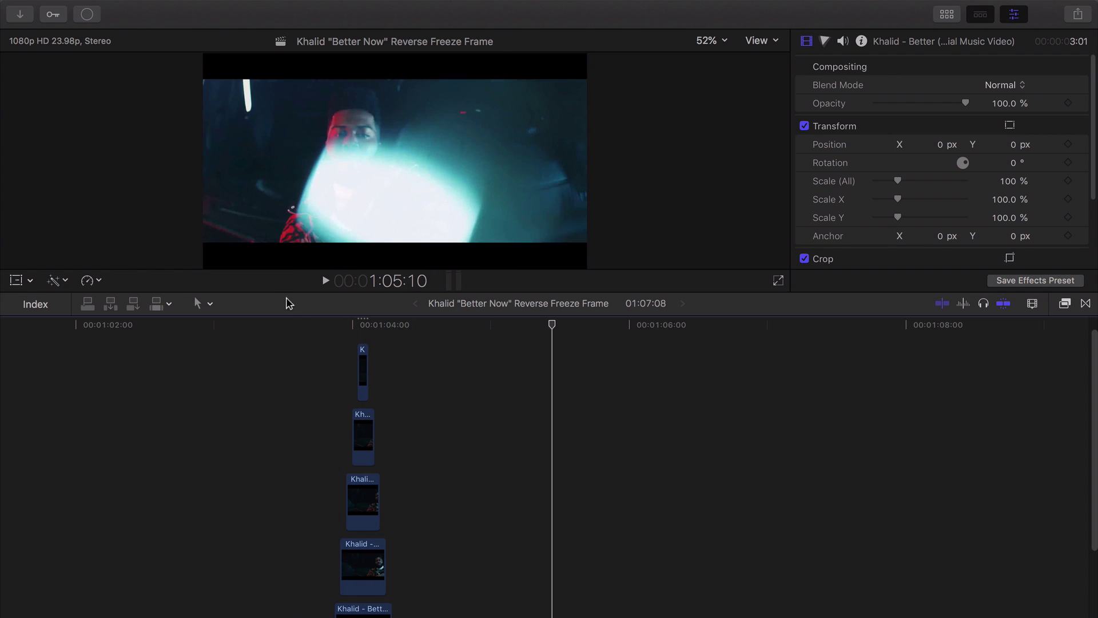
pyautogui.moveTo(287, 293); pyautogui.dragTo(269, 511)
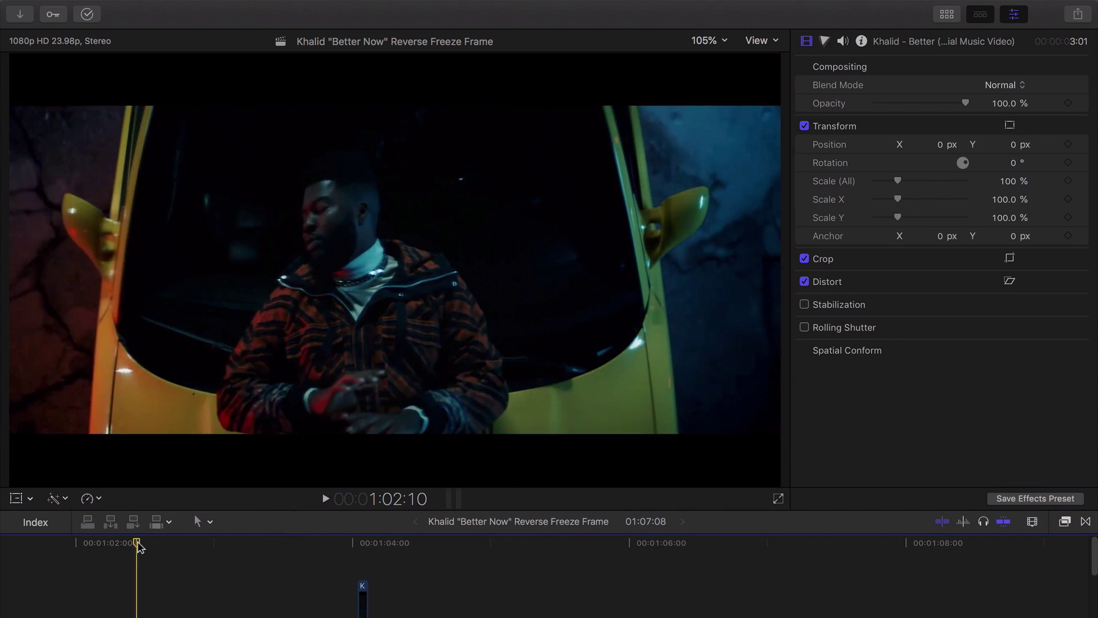
pyautogui.press('space')
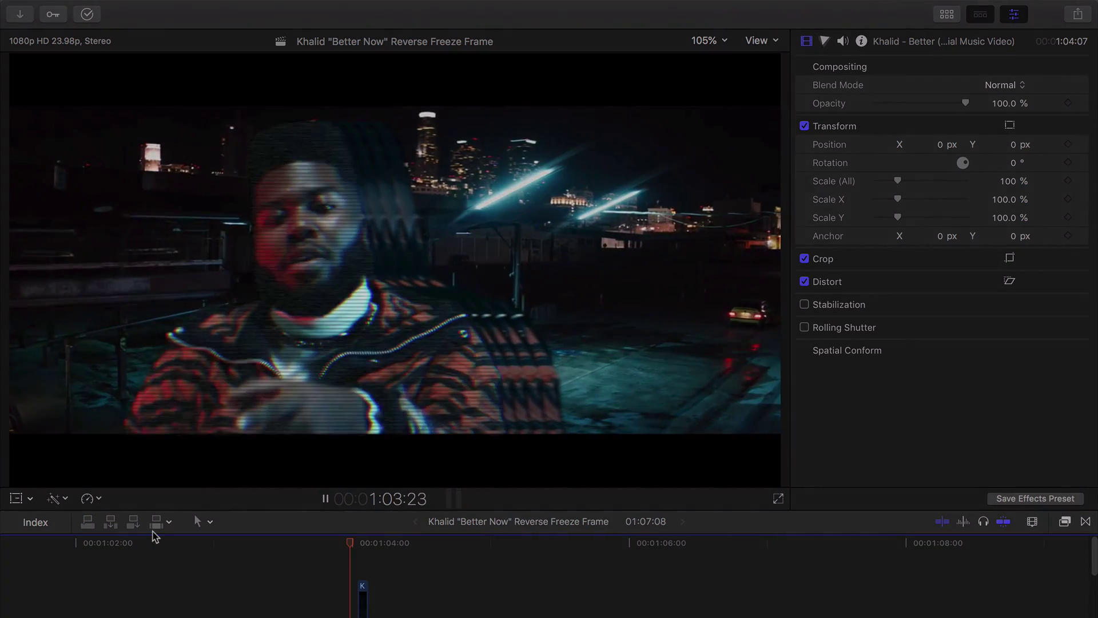